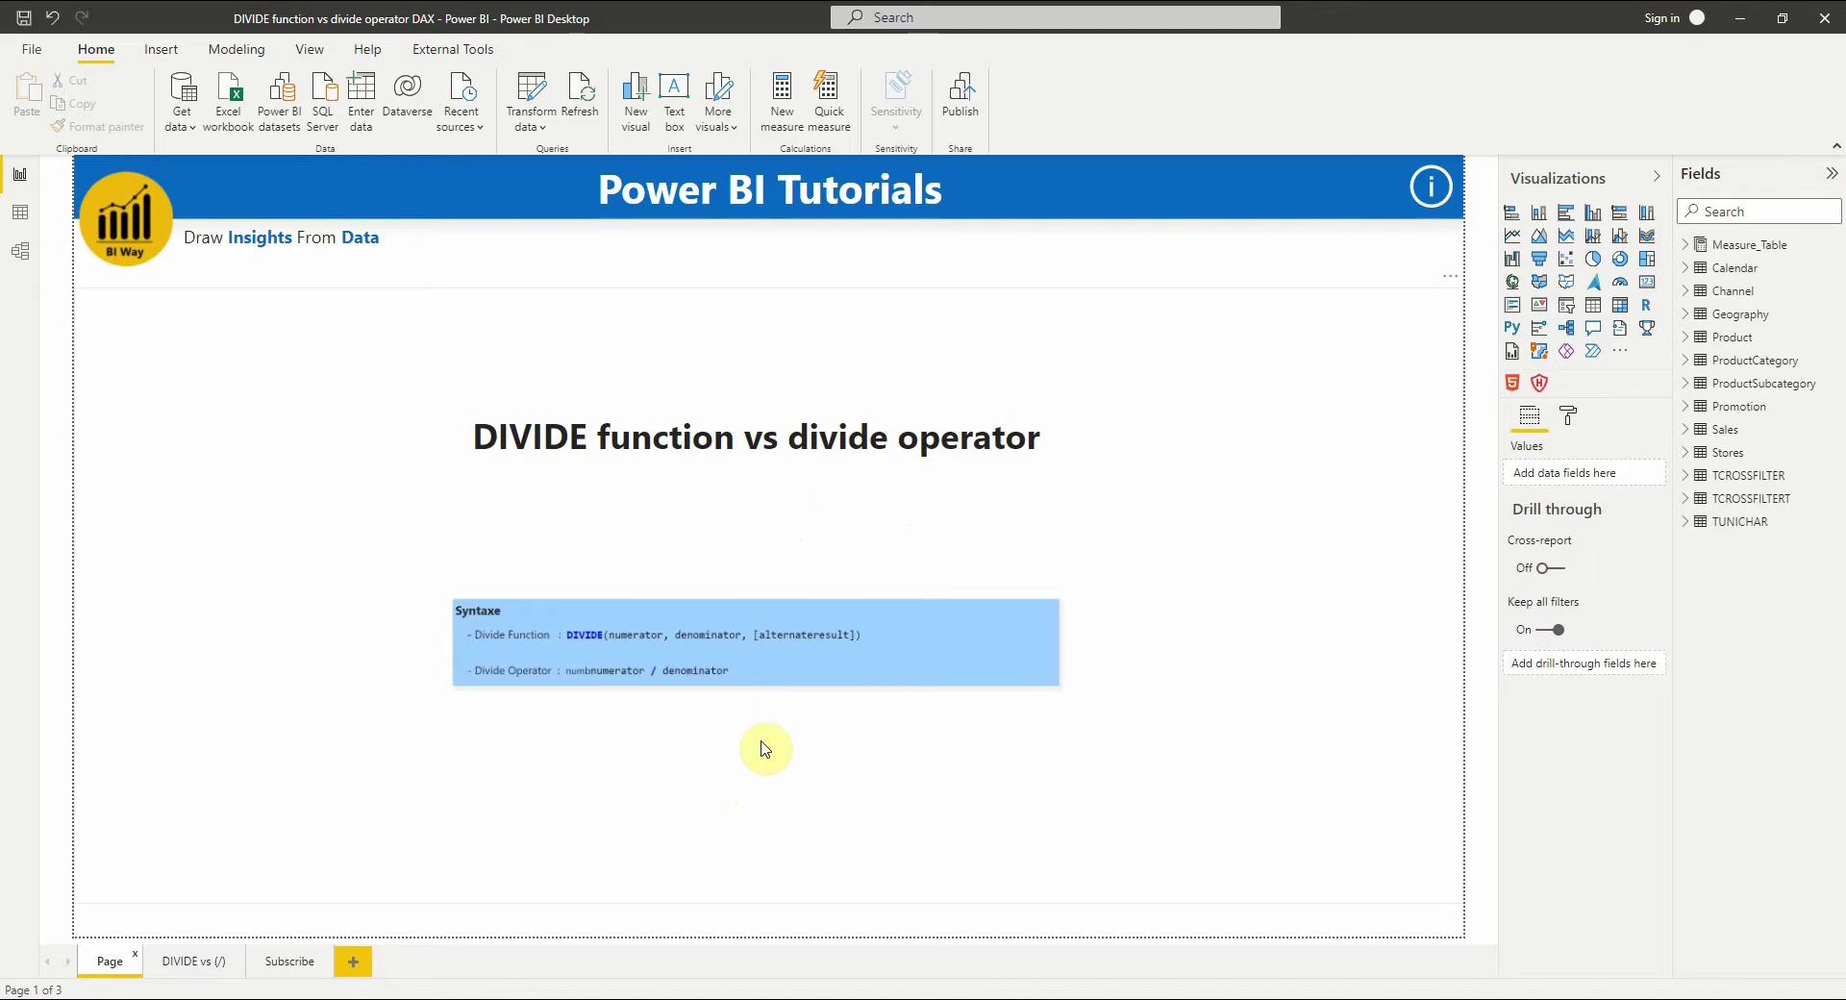
Go to the 'DIVIDE vs (/)' report page.
click(178, 977)
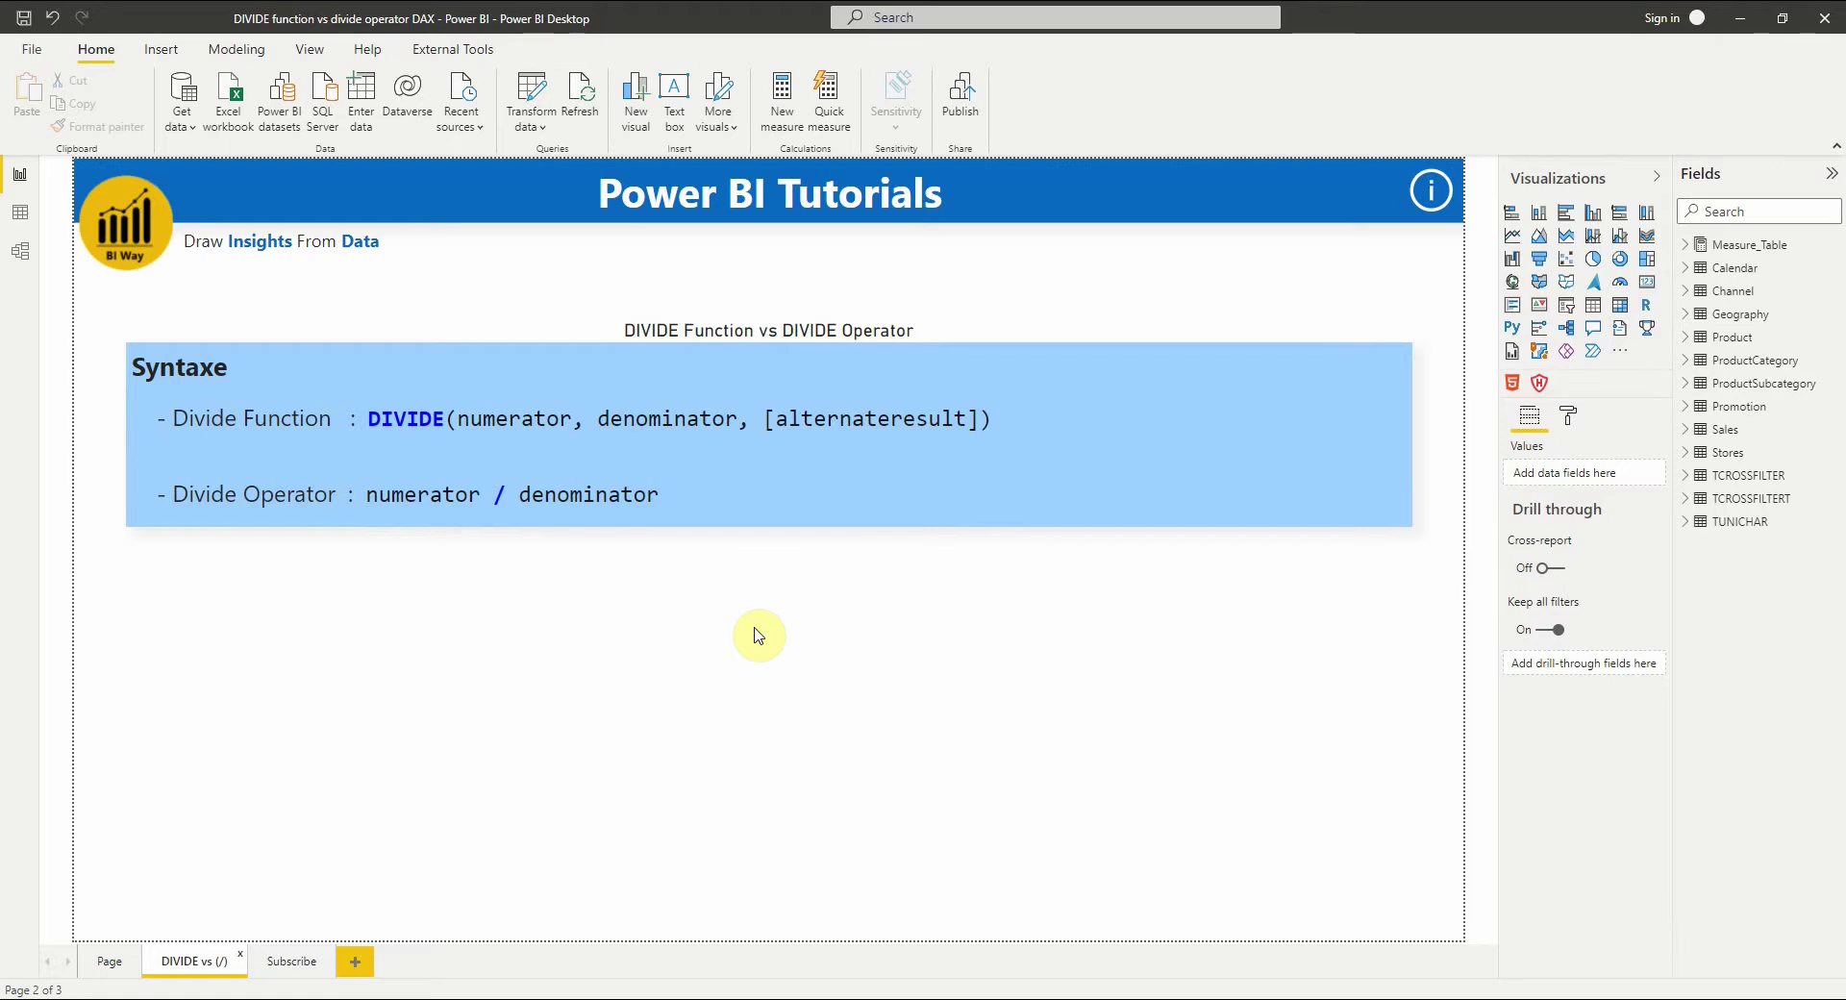
Create a new Measure_Table measure named Divide_Example with the formula DIVIDE(5,0).
click(1834, 250)
click(1765, 257)
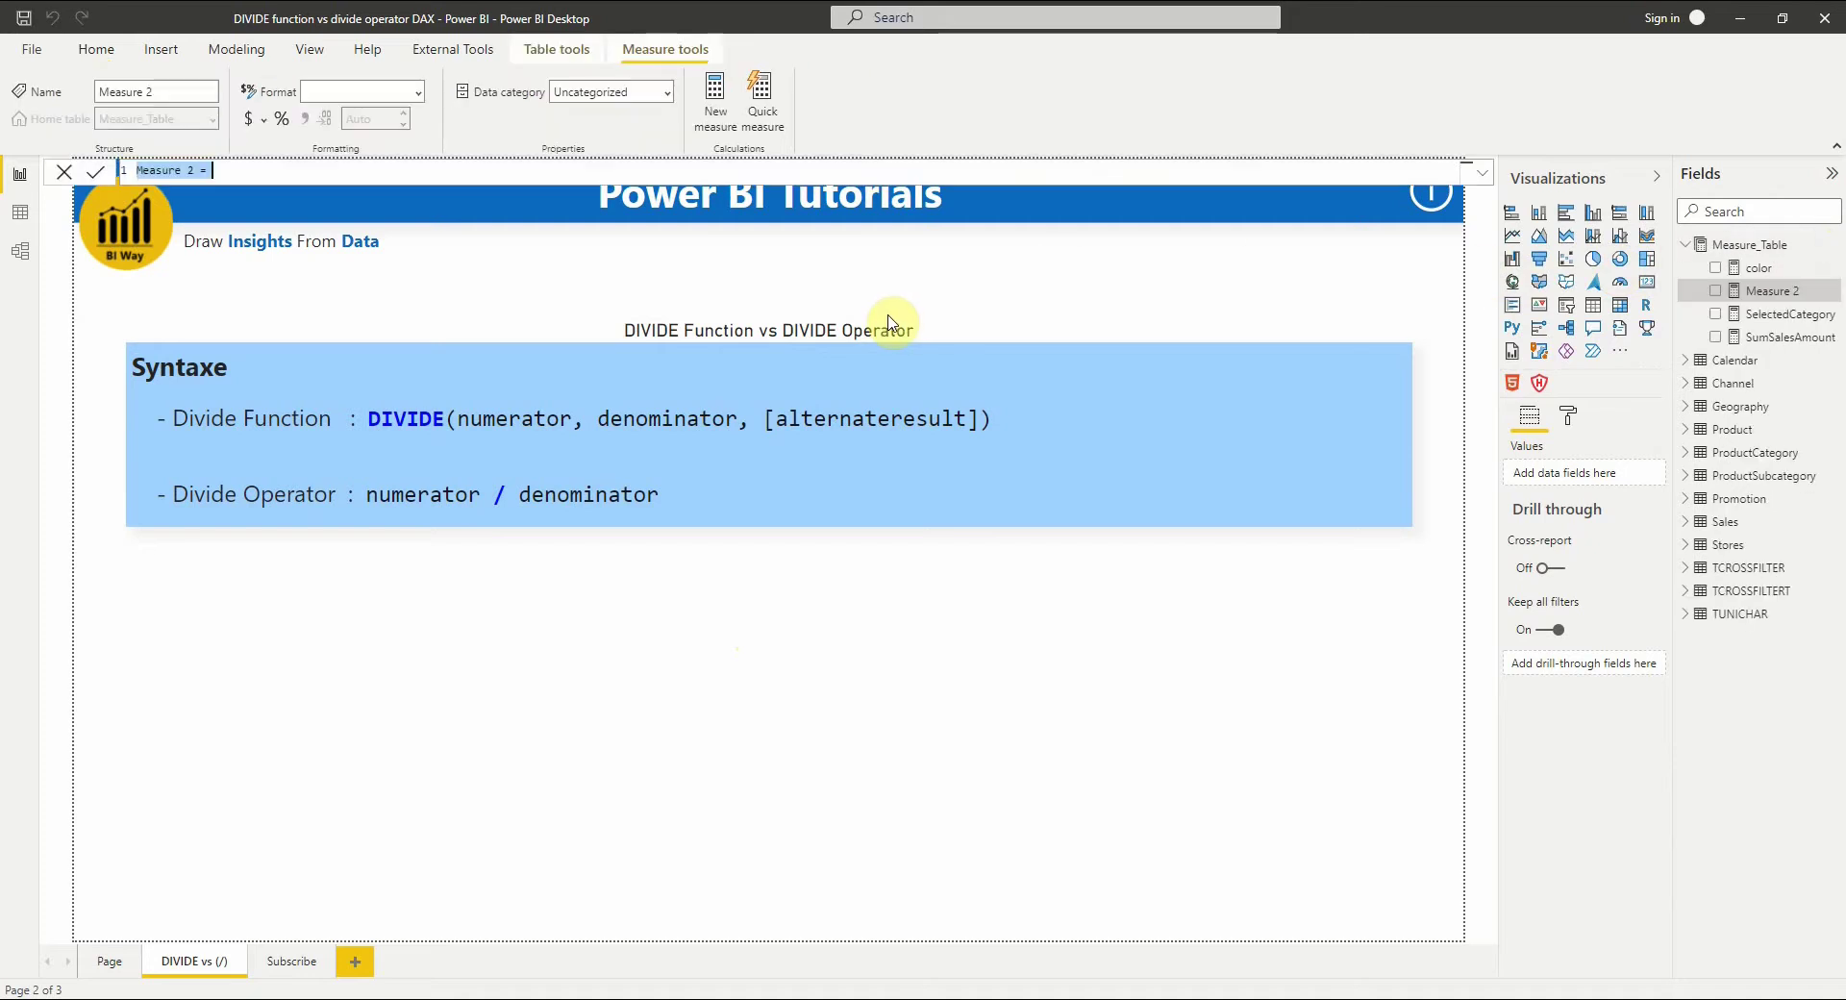
text(Divide_Example)
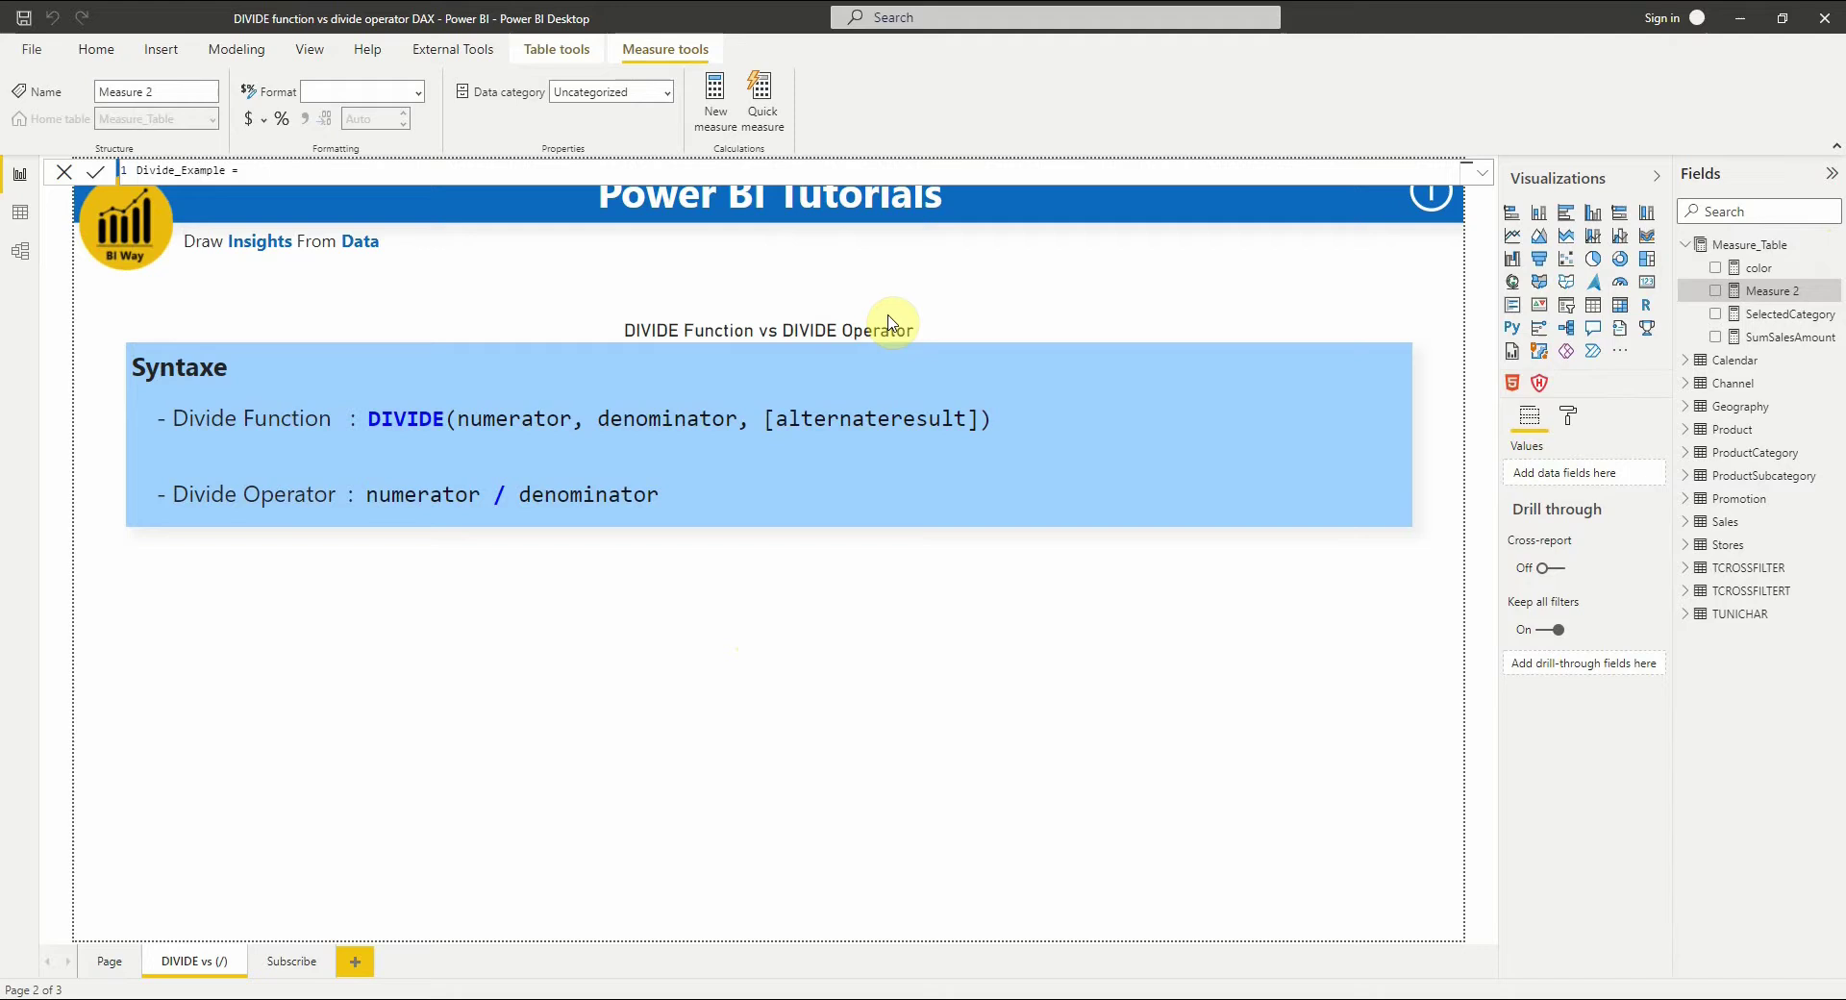
click(1483, 172)
click(458, 182)
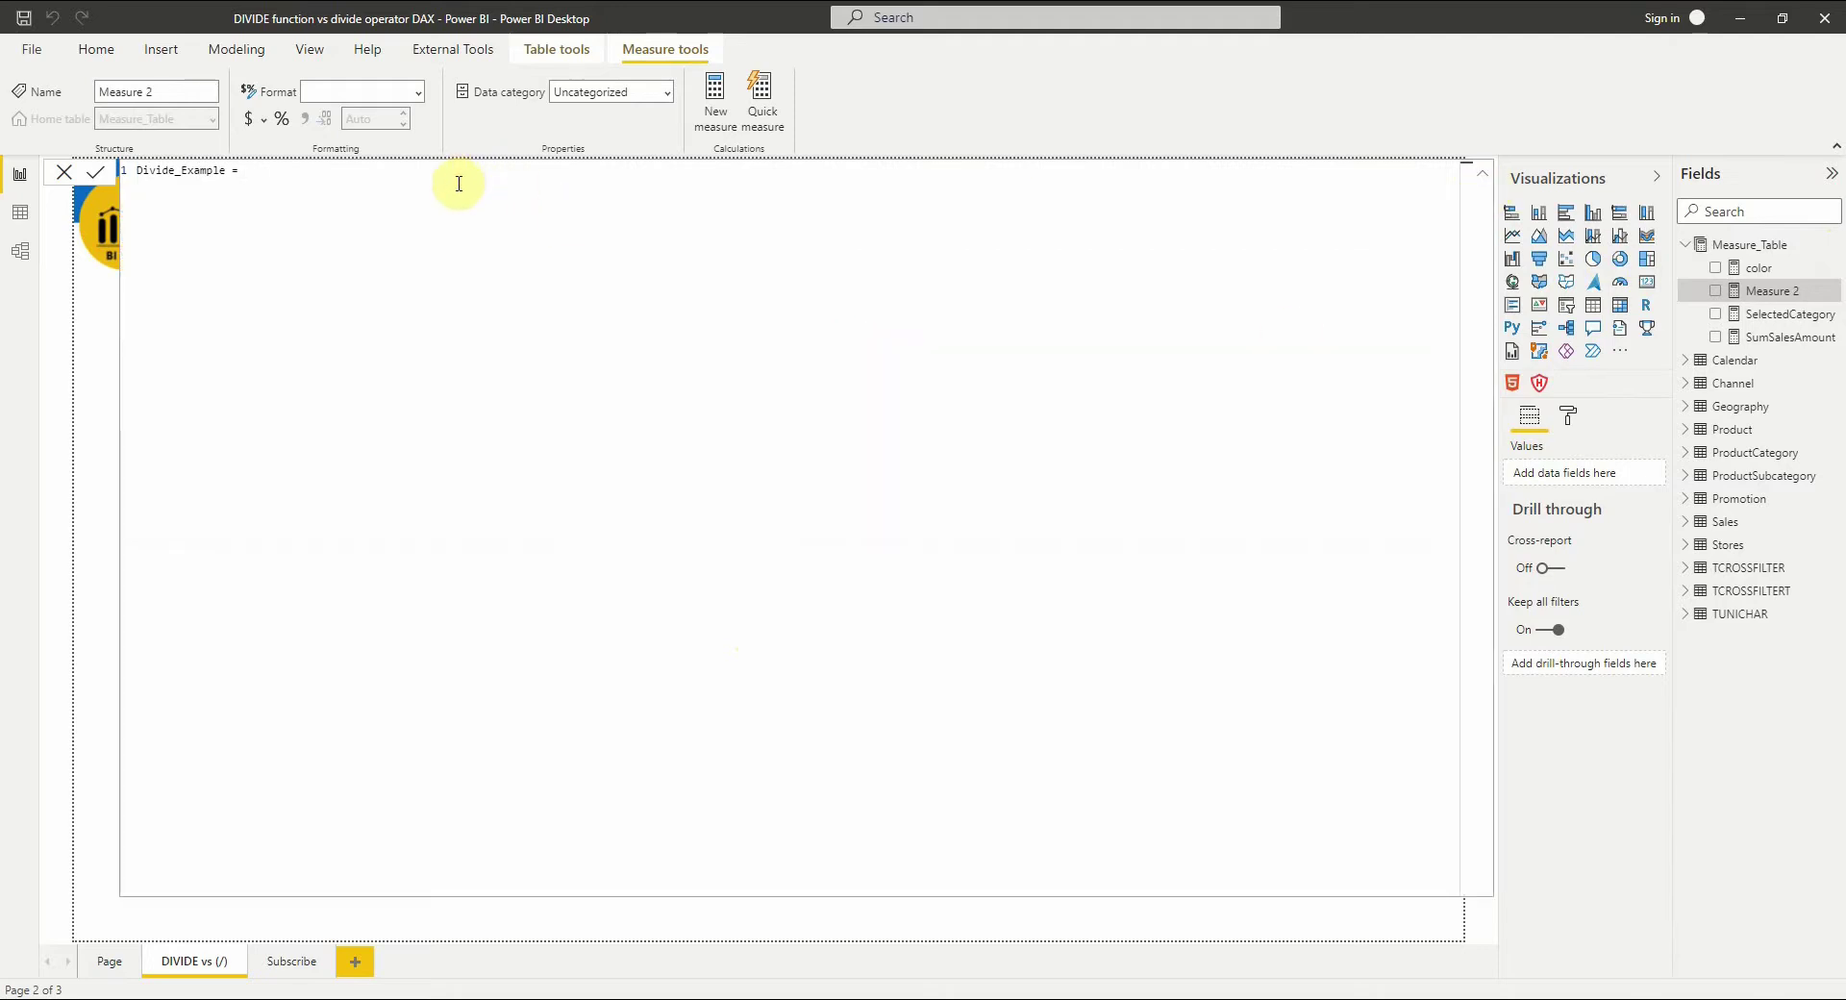
key(Tab)
text(DIVIDE()
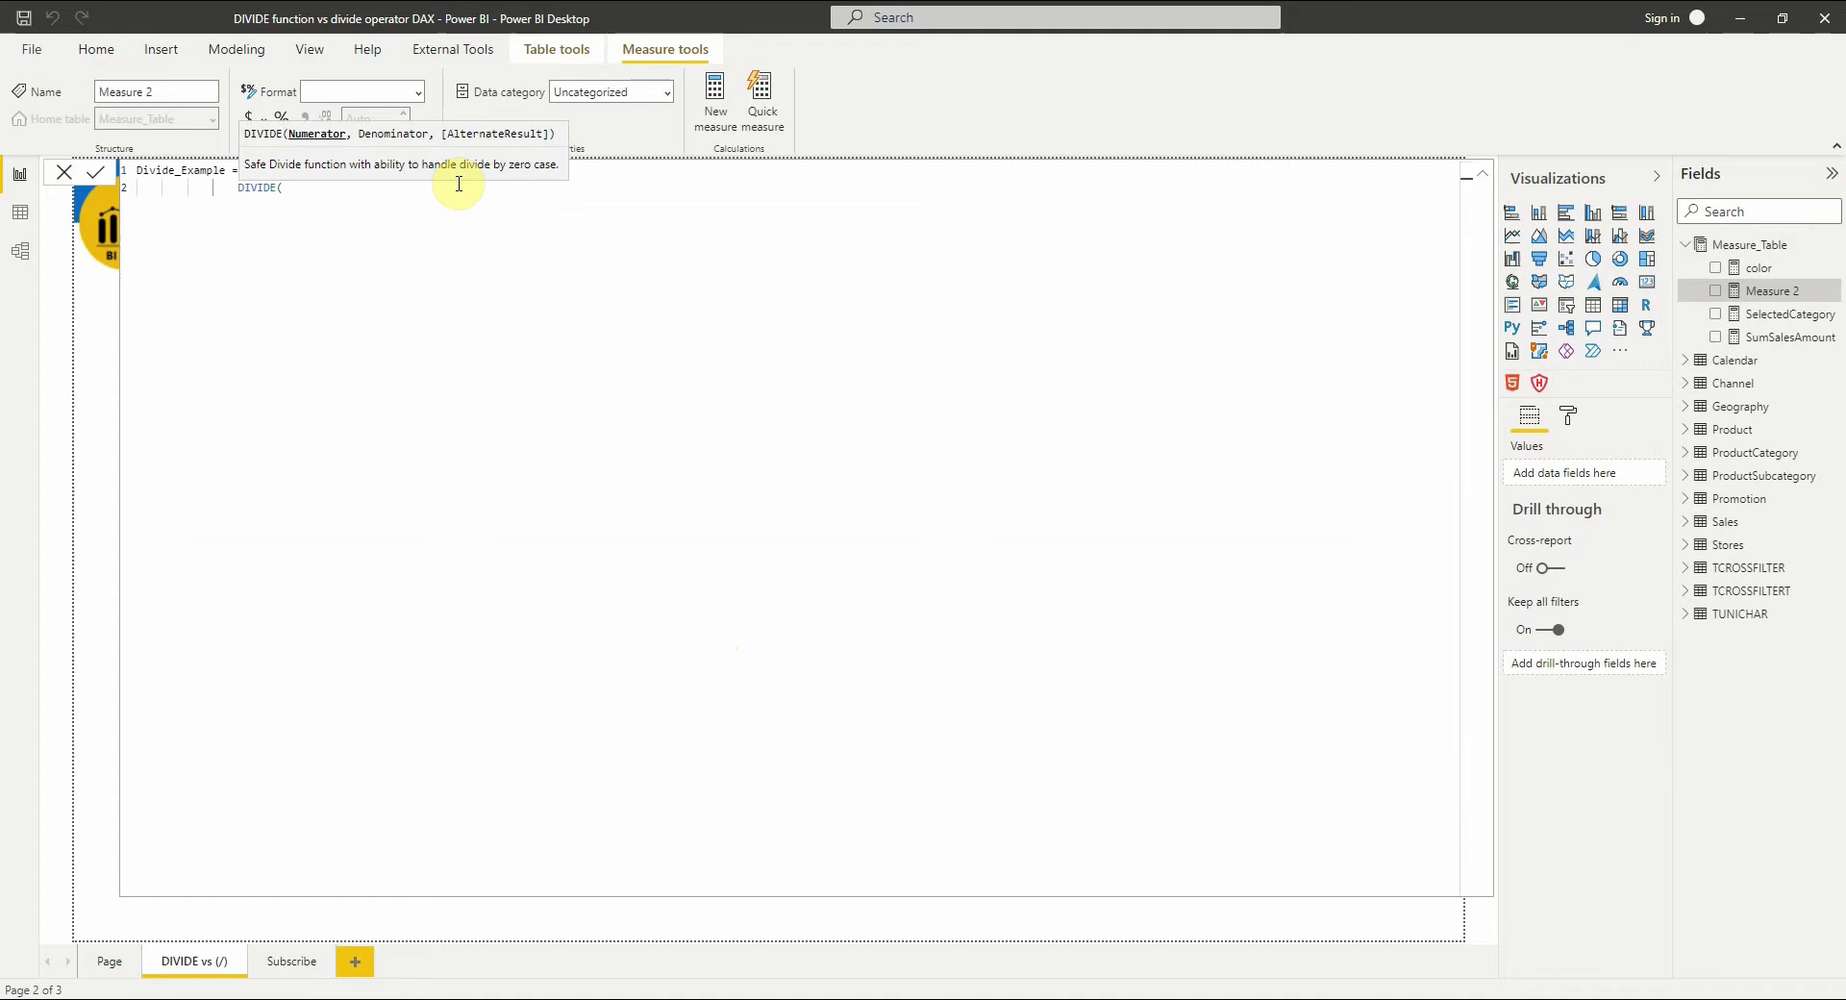
text(5,0))
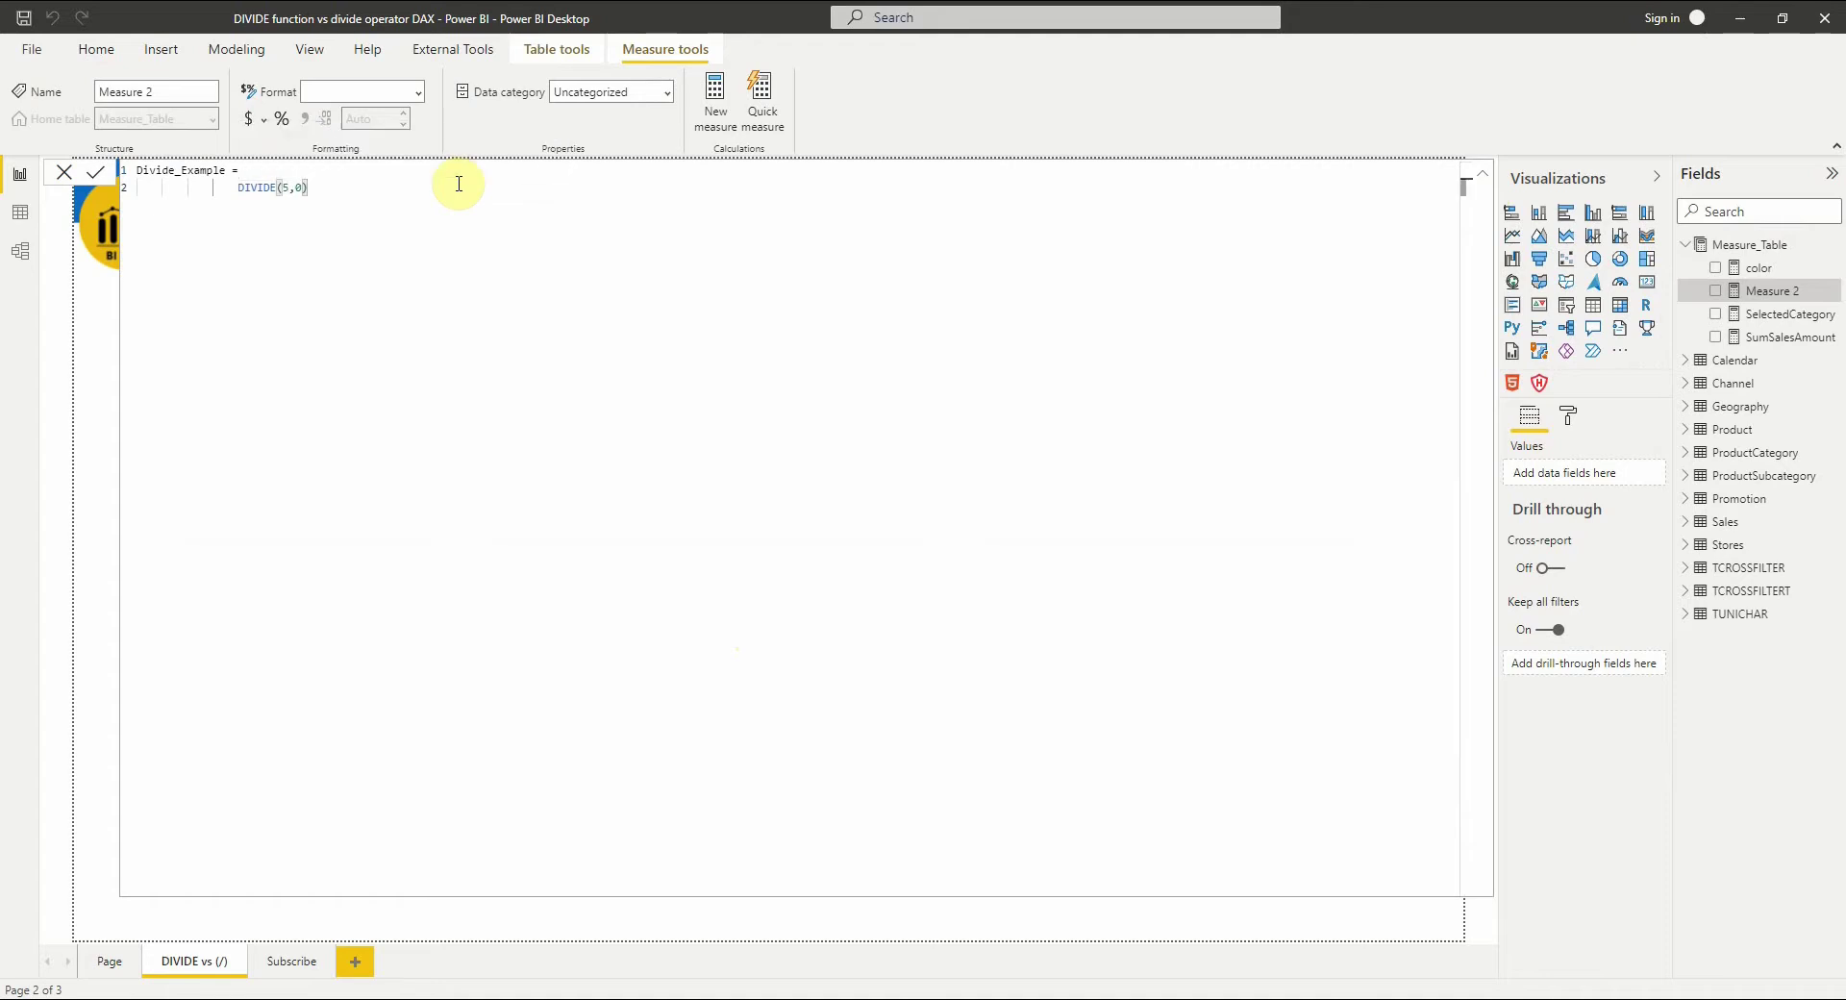
key(Return)
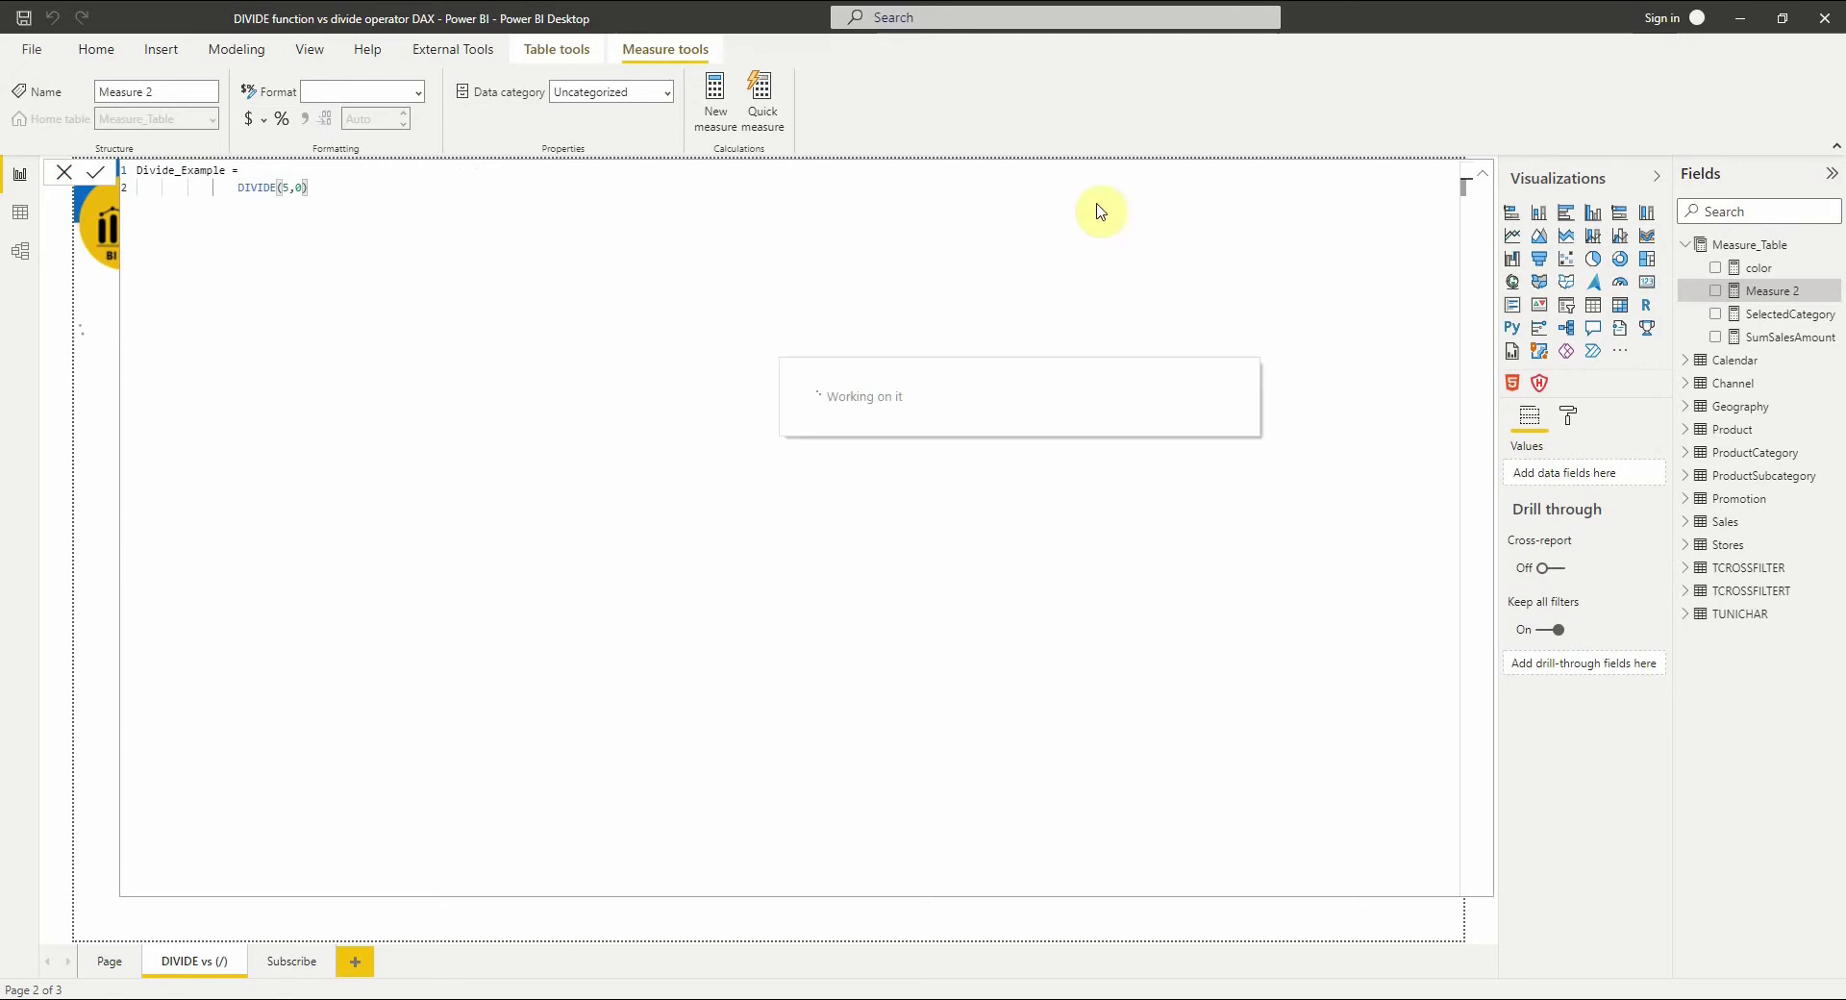
click(1471, 177)
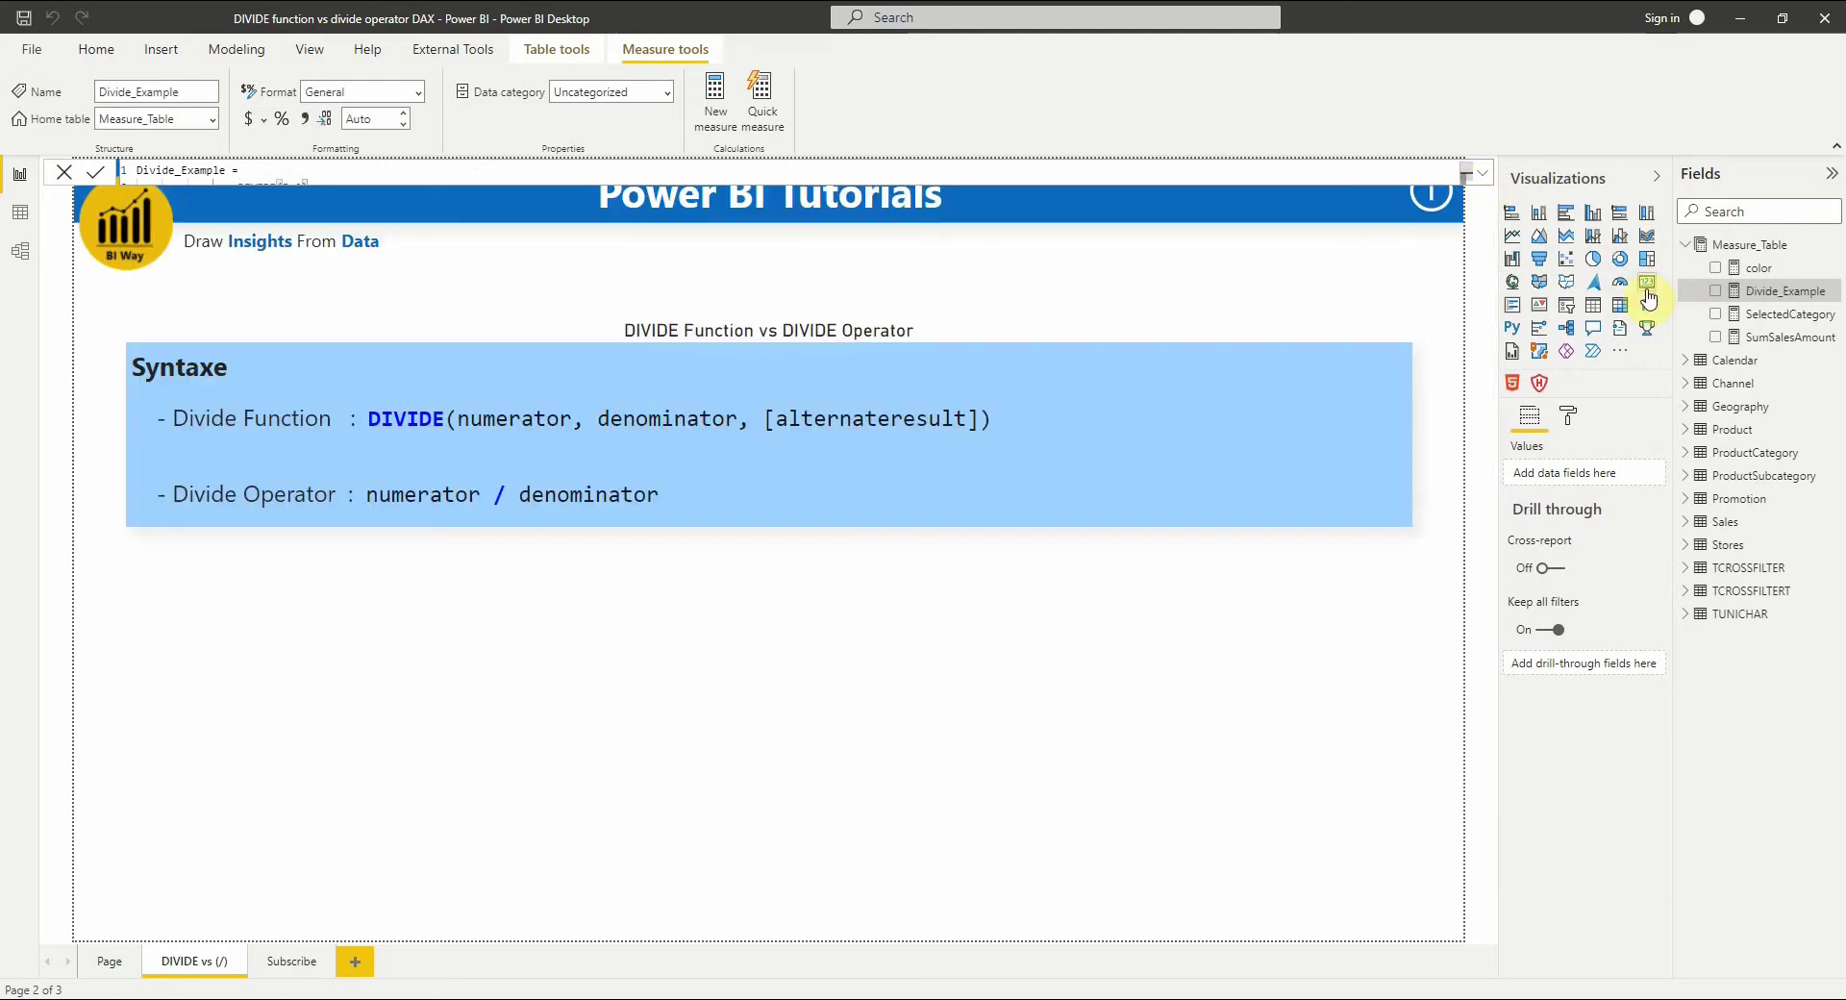
Add a narrow Divide_Example card showing (Blank) at the left, below the syntax box.
click(1648, 288)
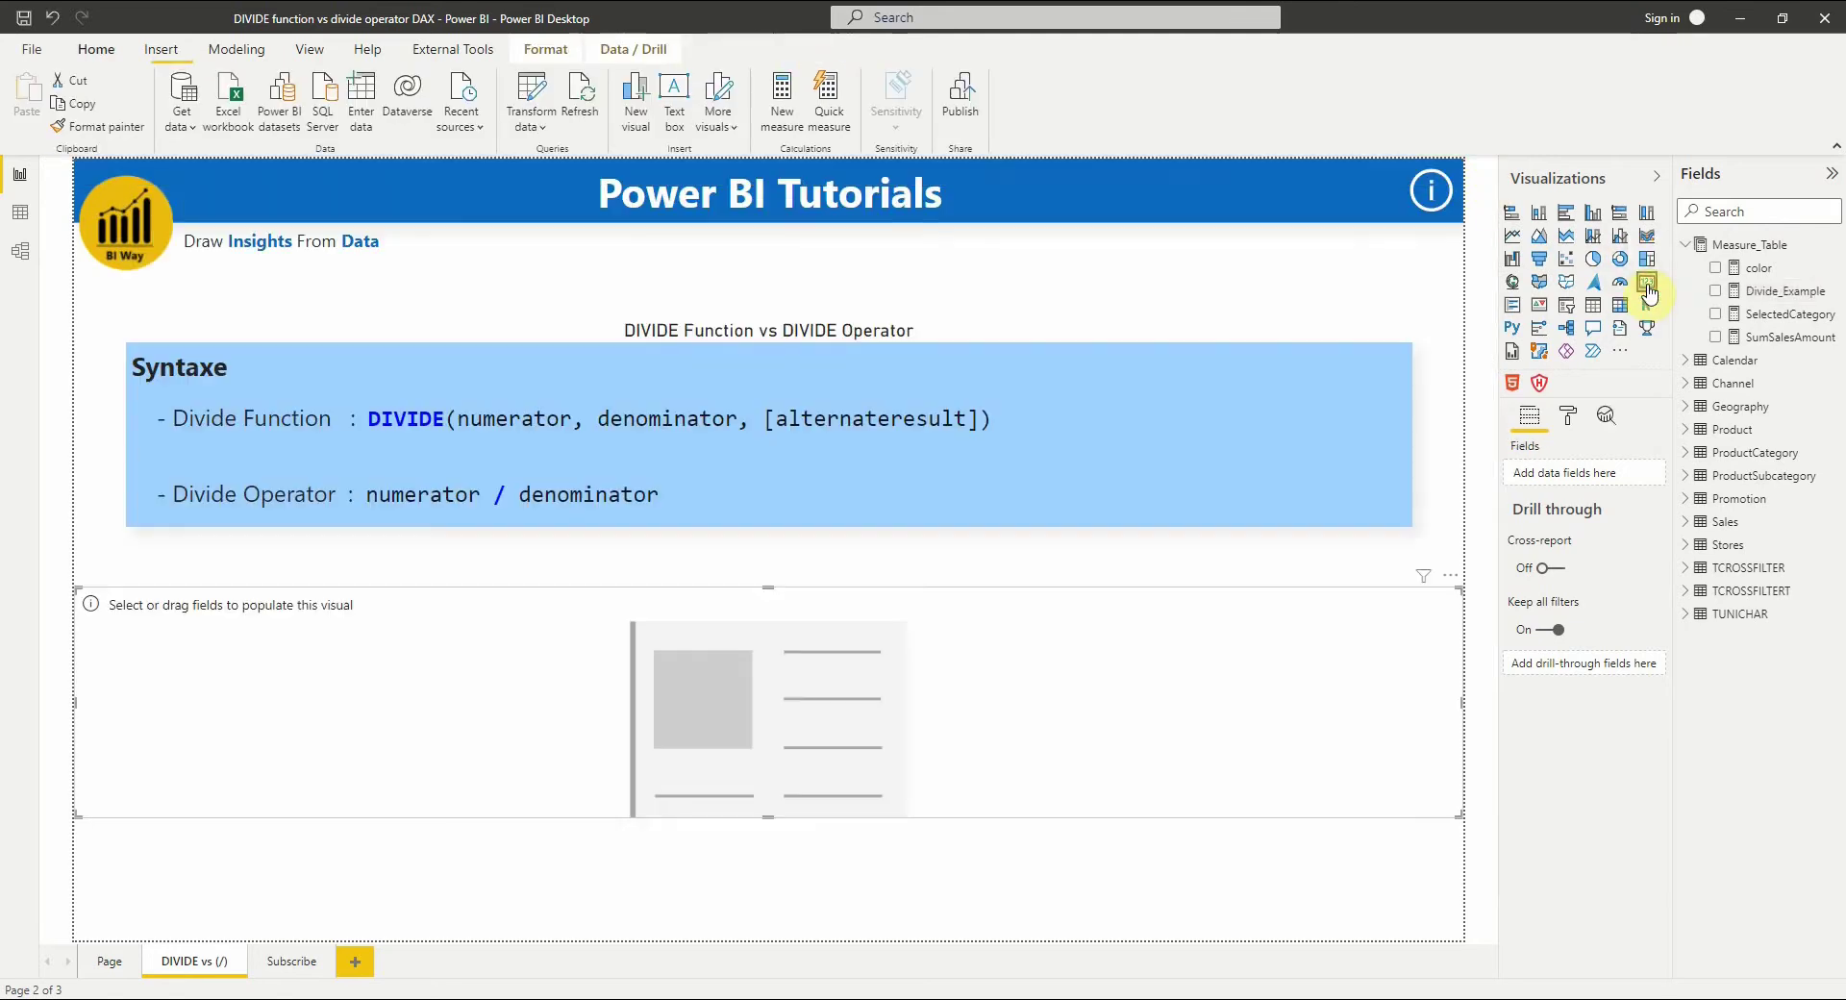
click(1715, 290)
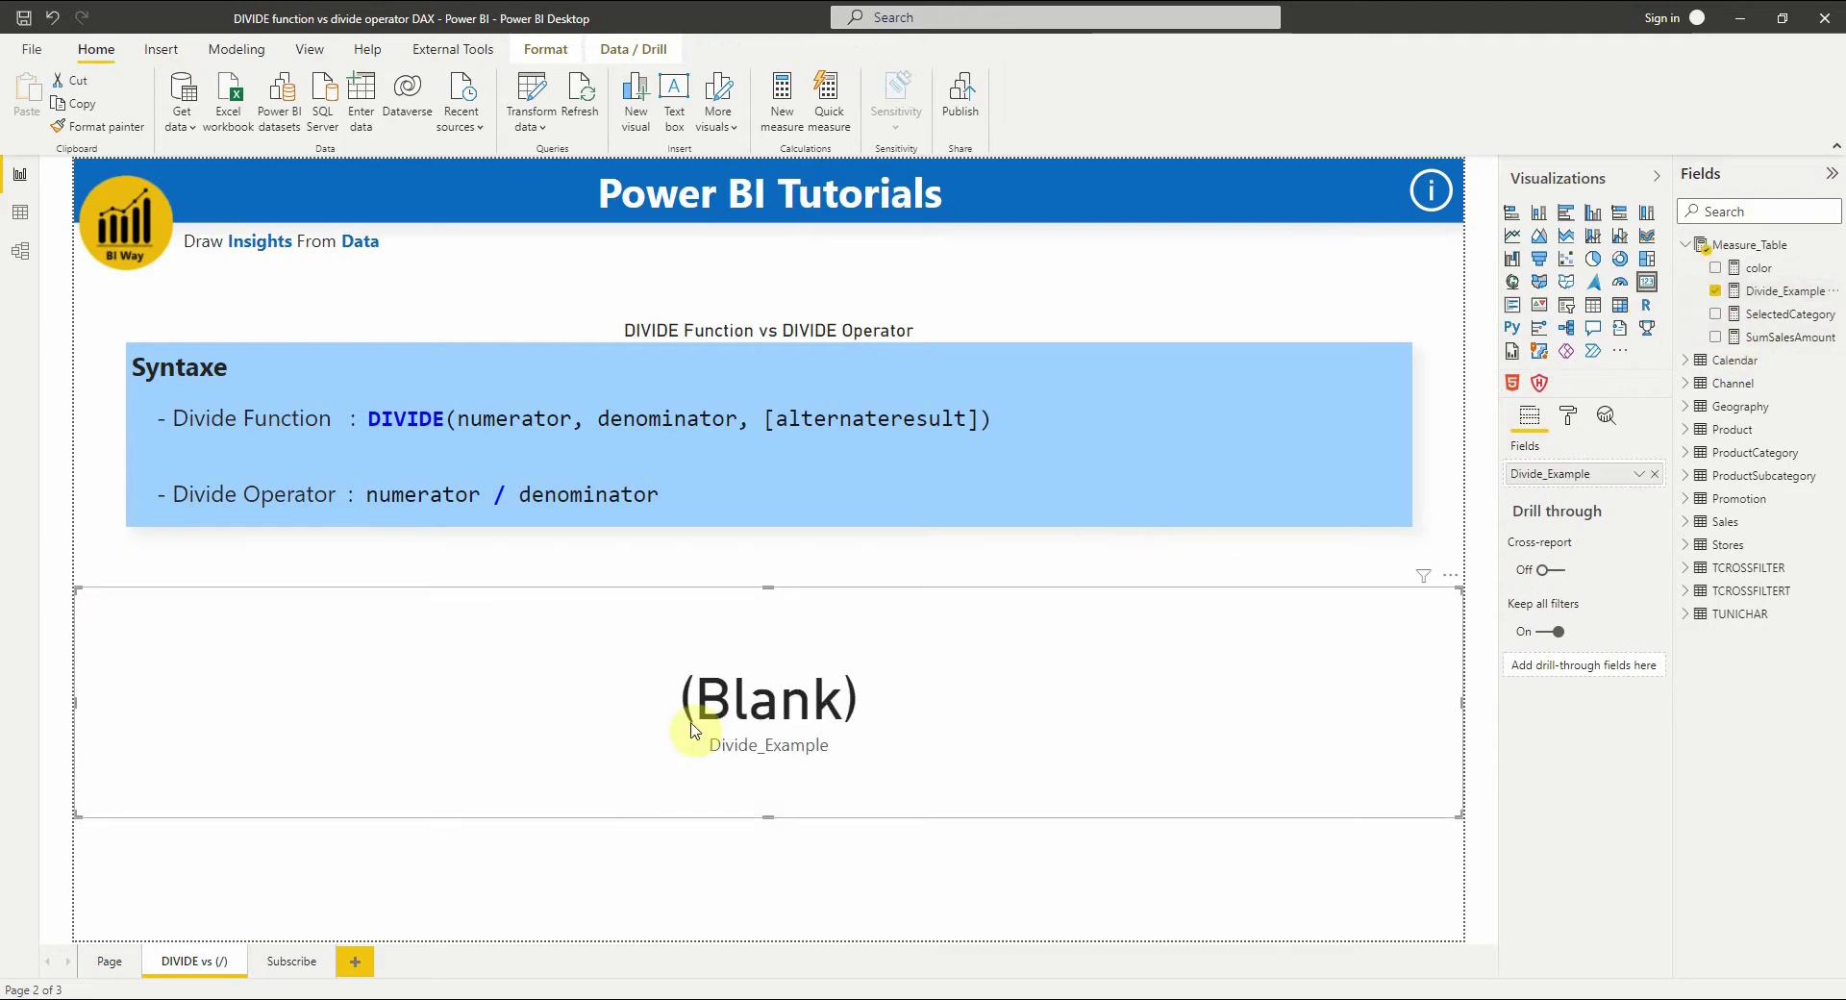
drag(1460, 702, 581, 707)
drag(349, 705, 400, 705)
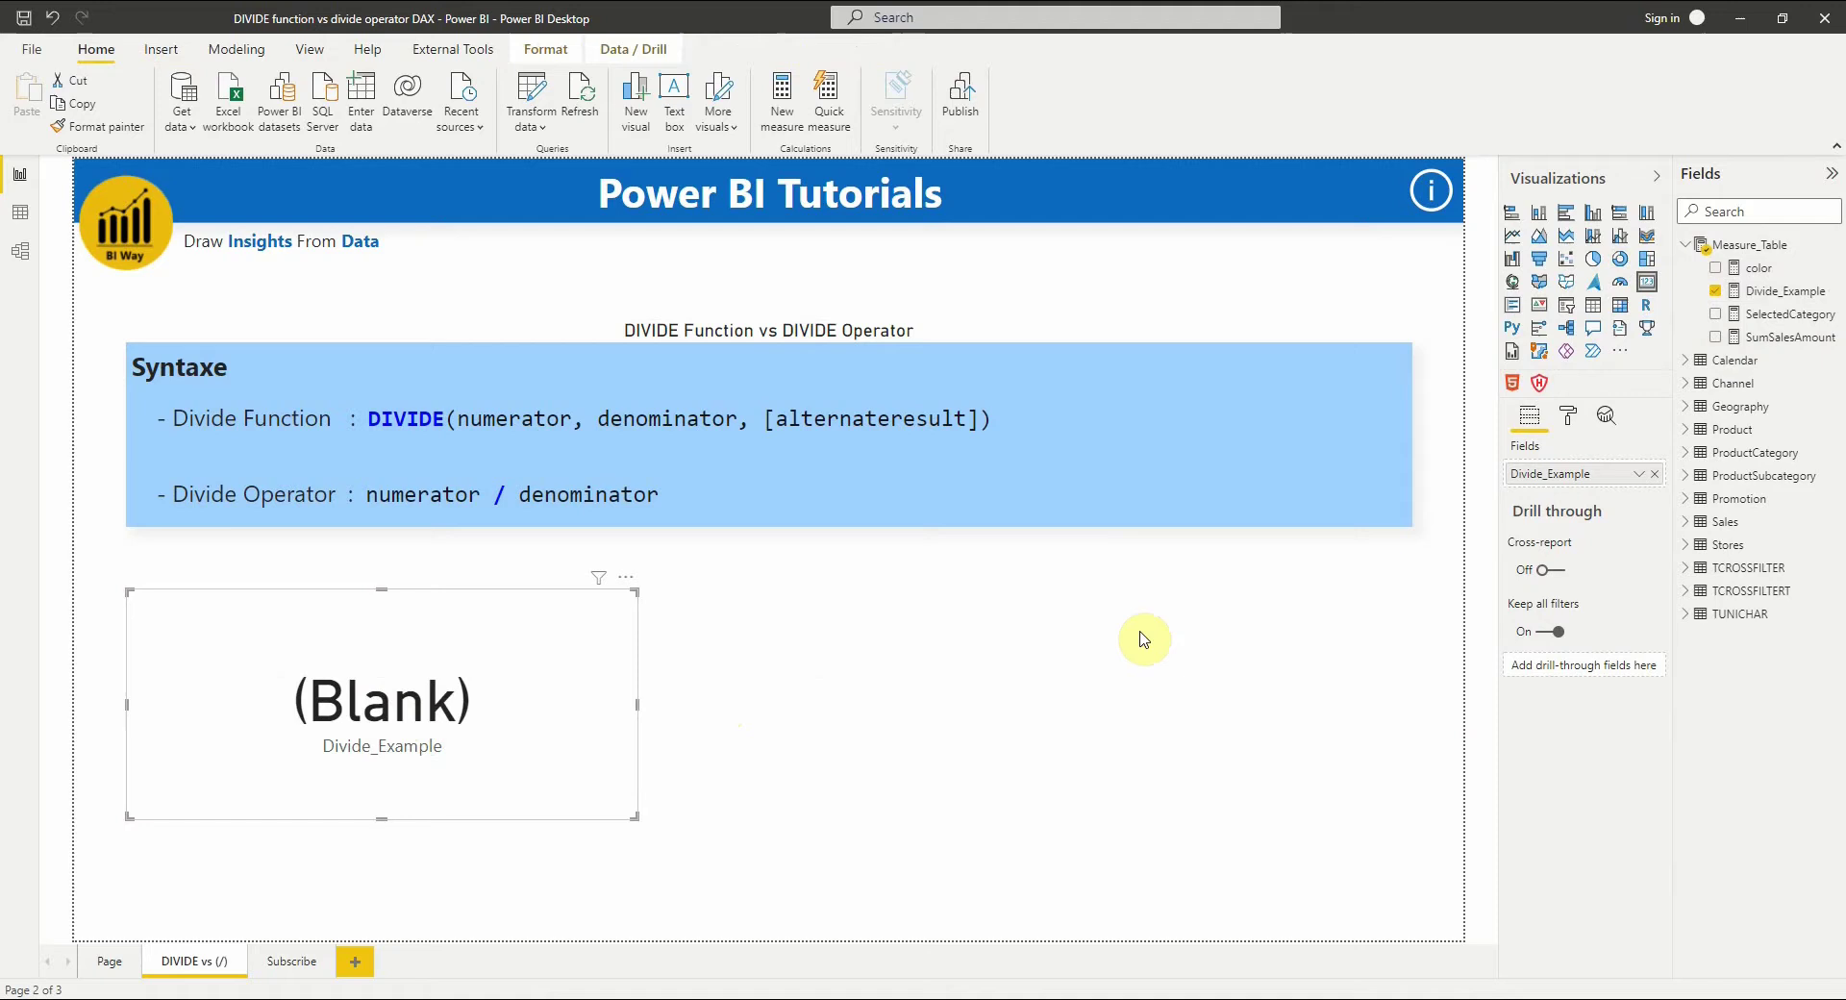
drag(1754, 291, 1475, 228)
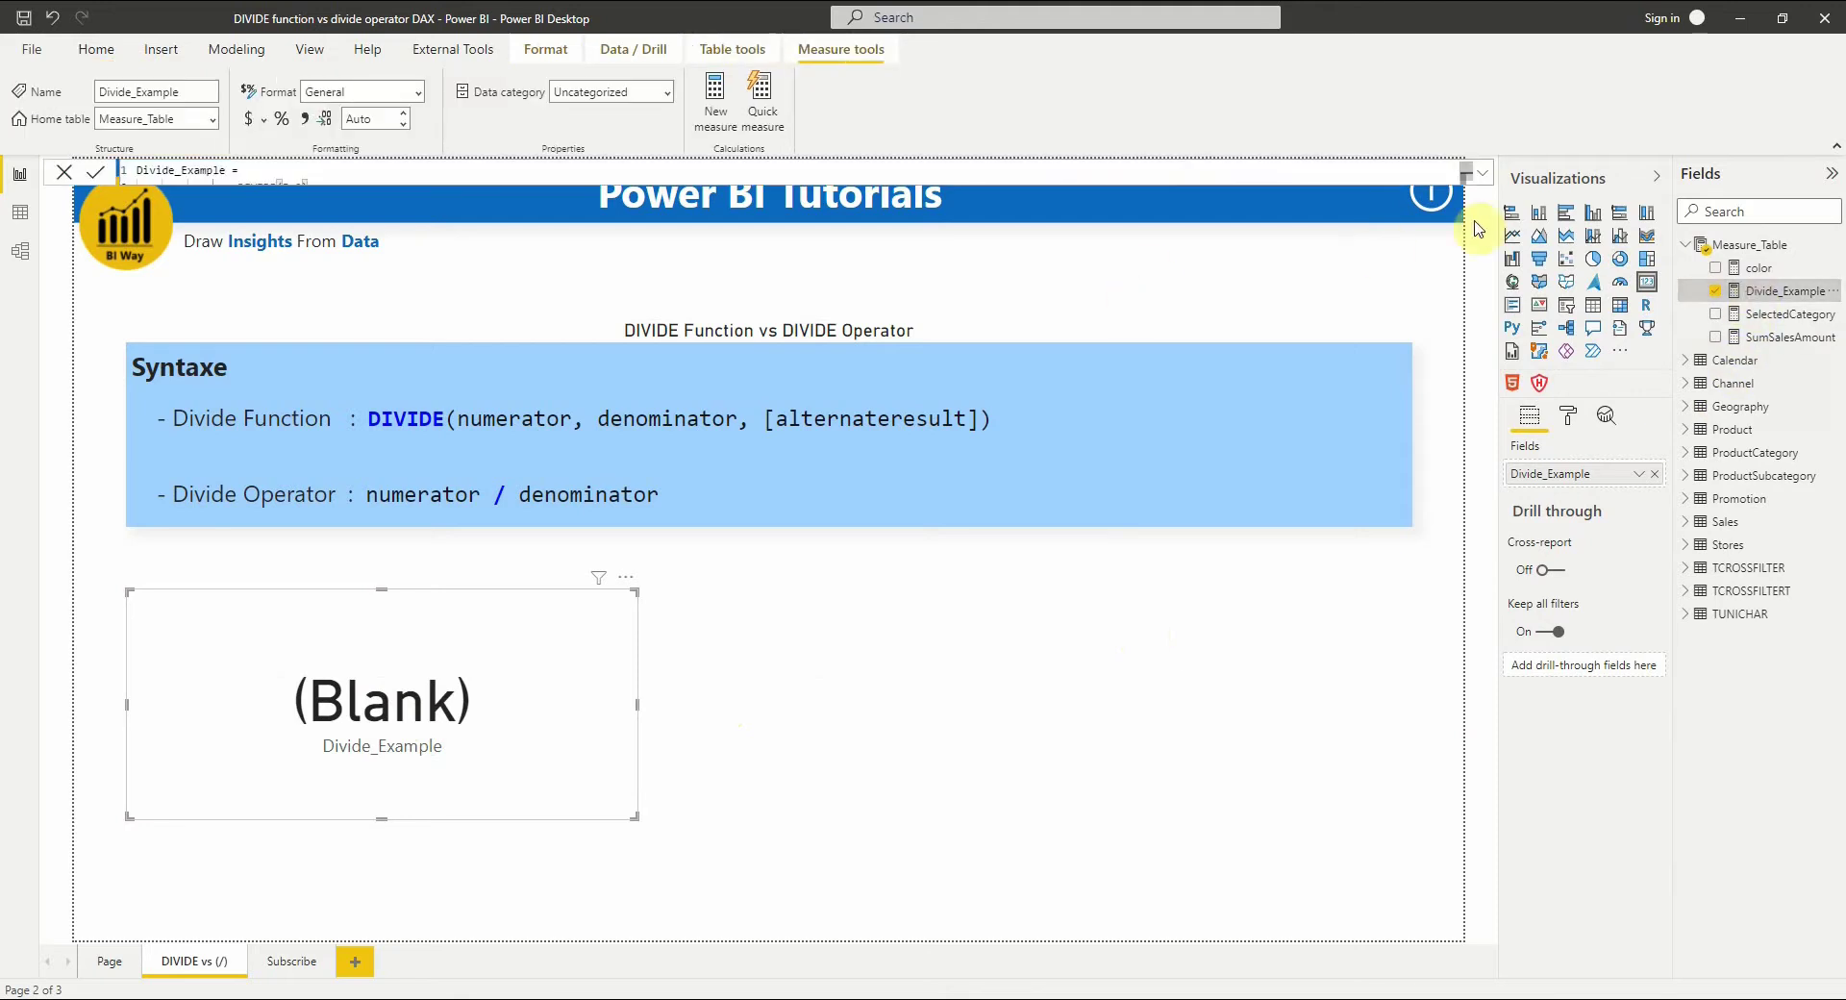
click(1481, 174)
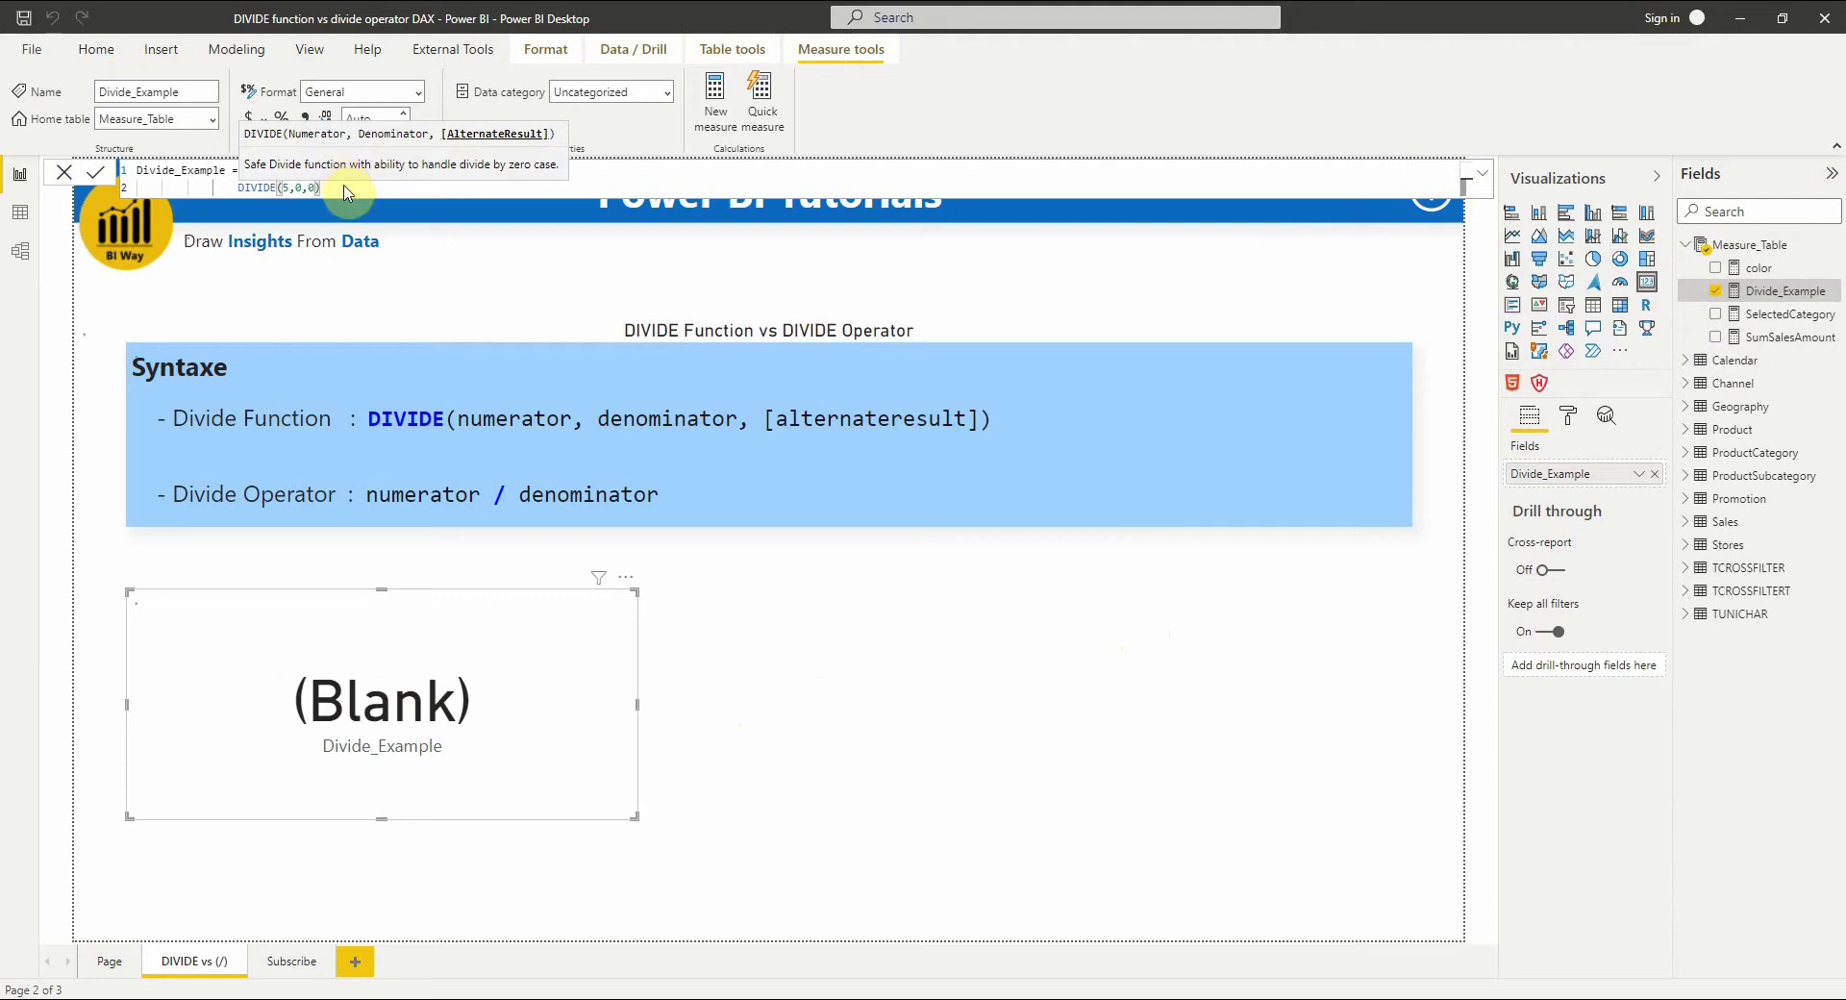
key(Return)
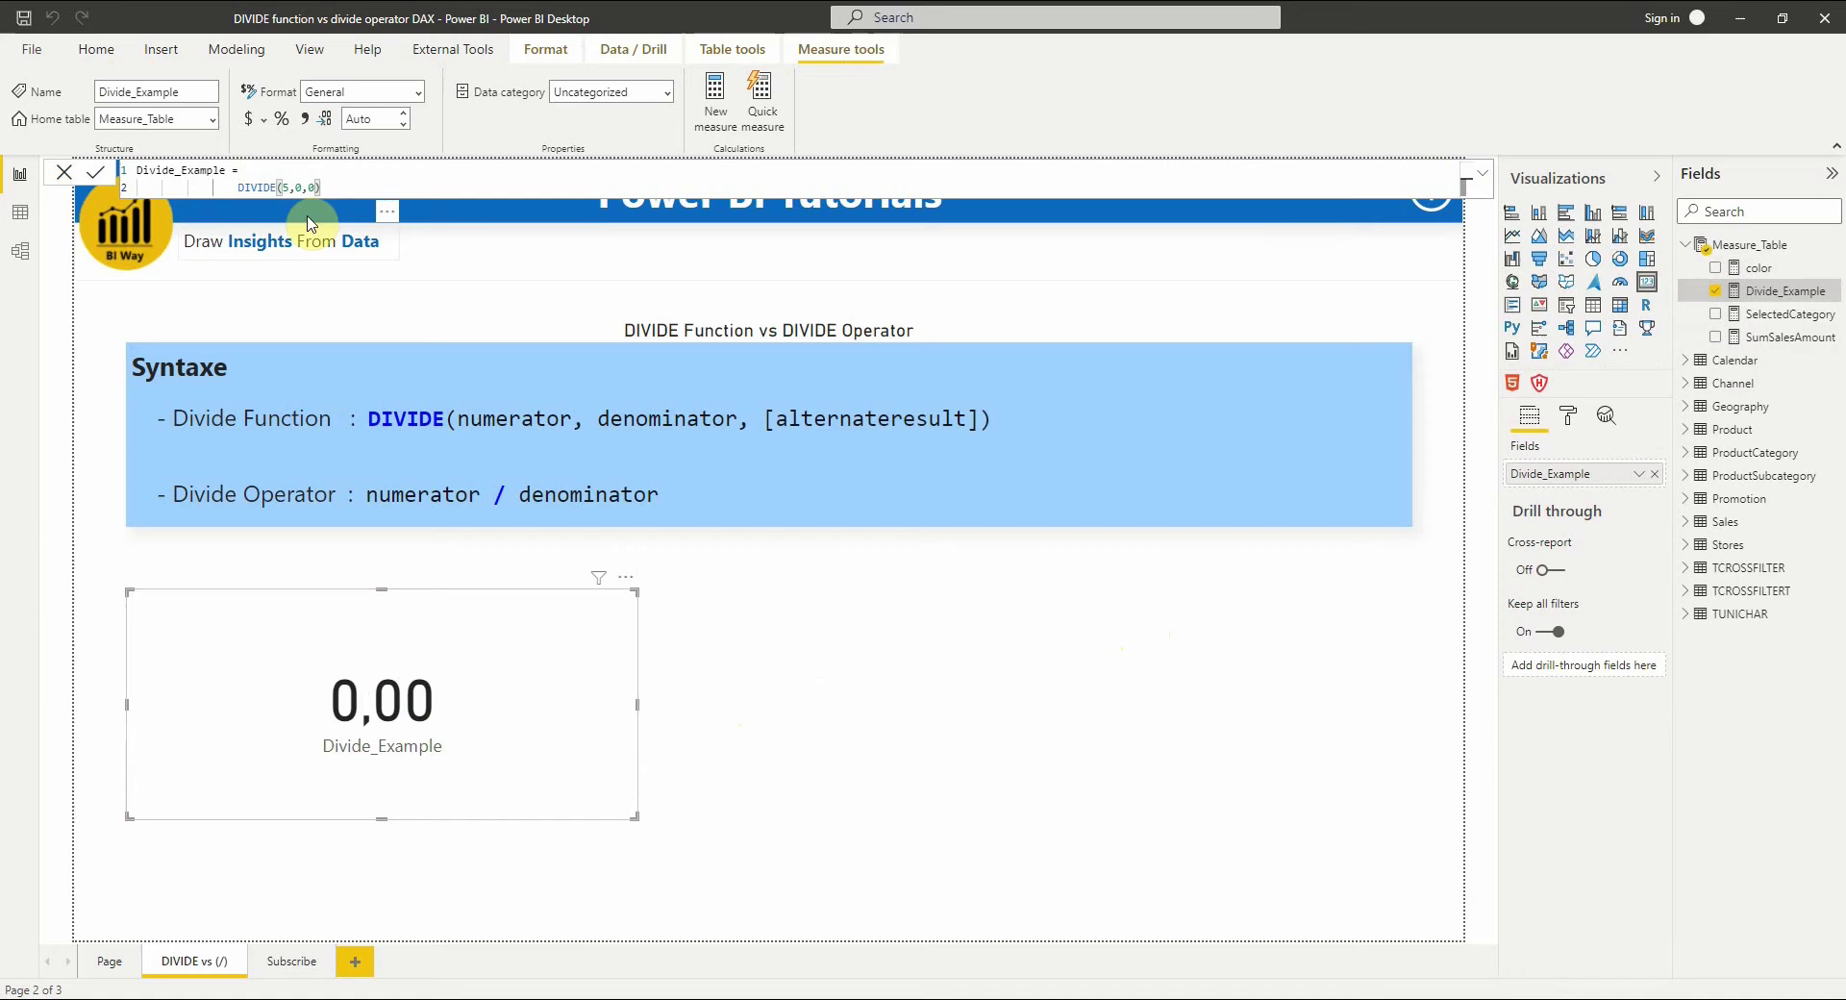
double_click(311, 187)
text(2)
key(Return)
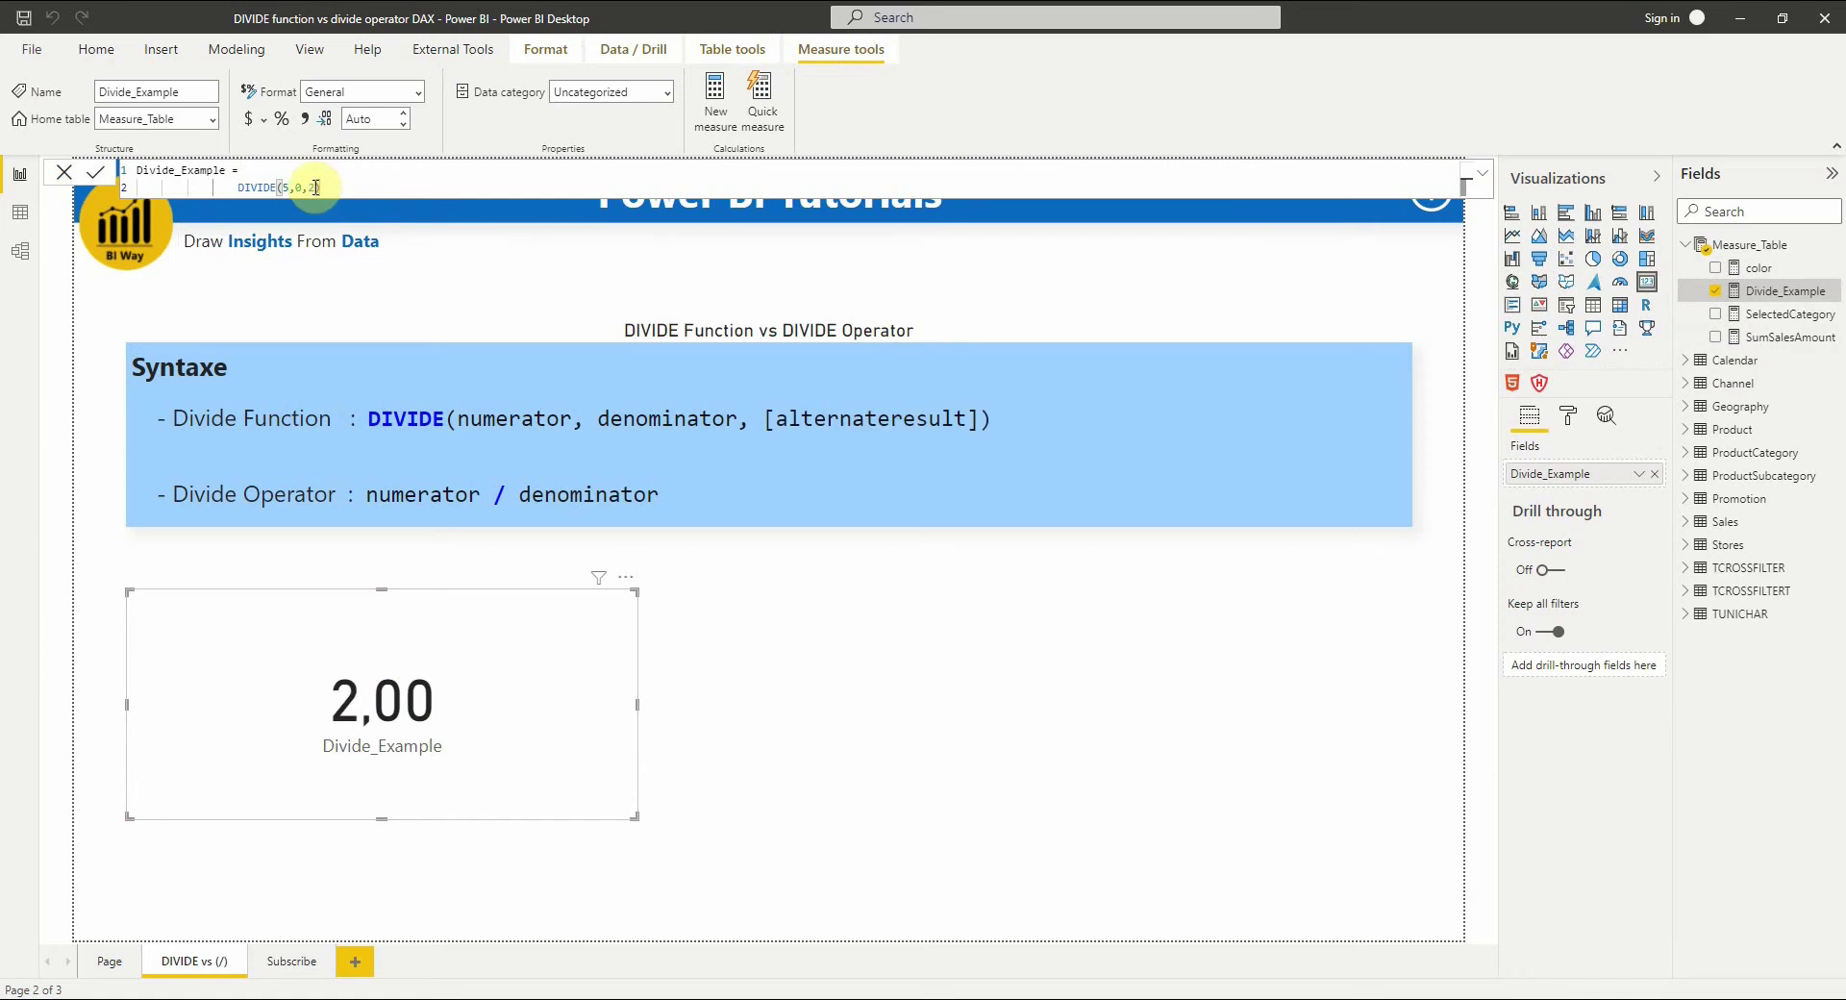
double_click(308, 187)
text("text")
key(Return)
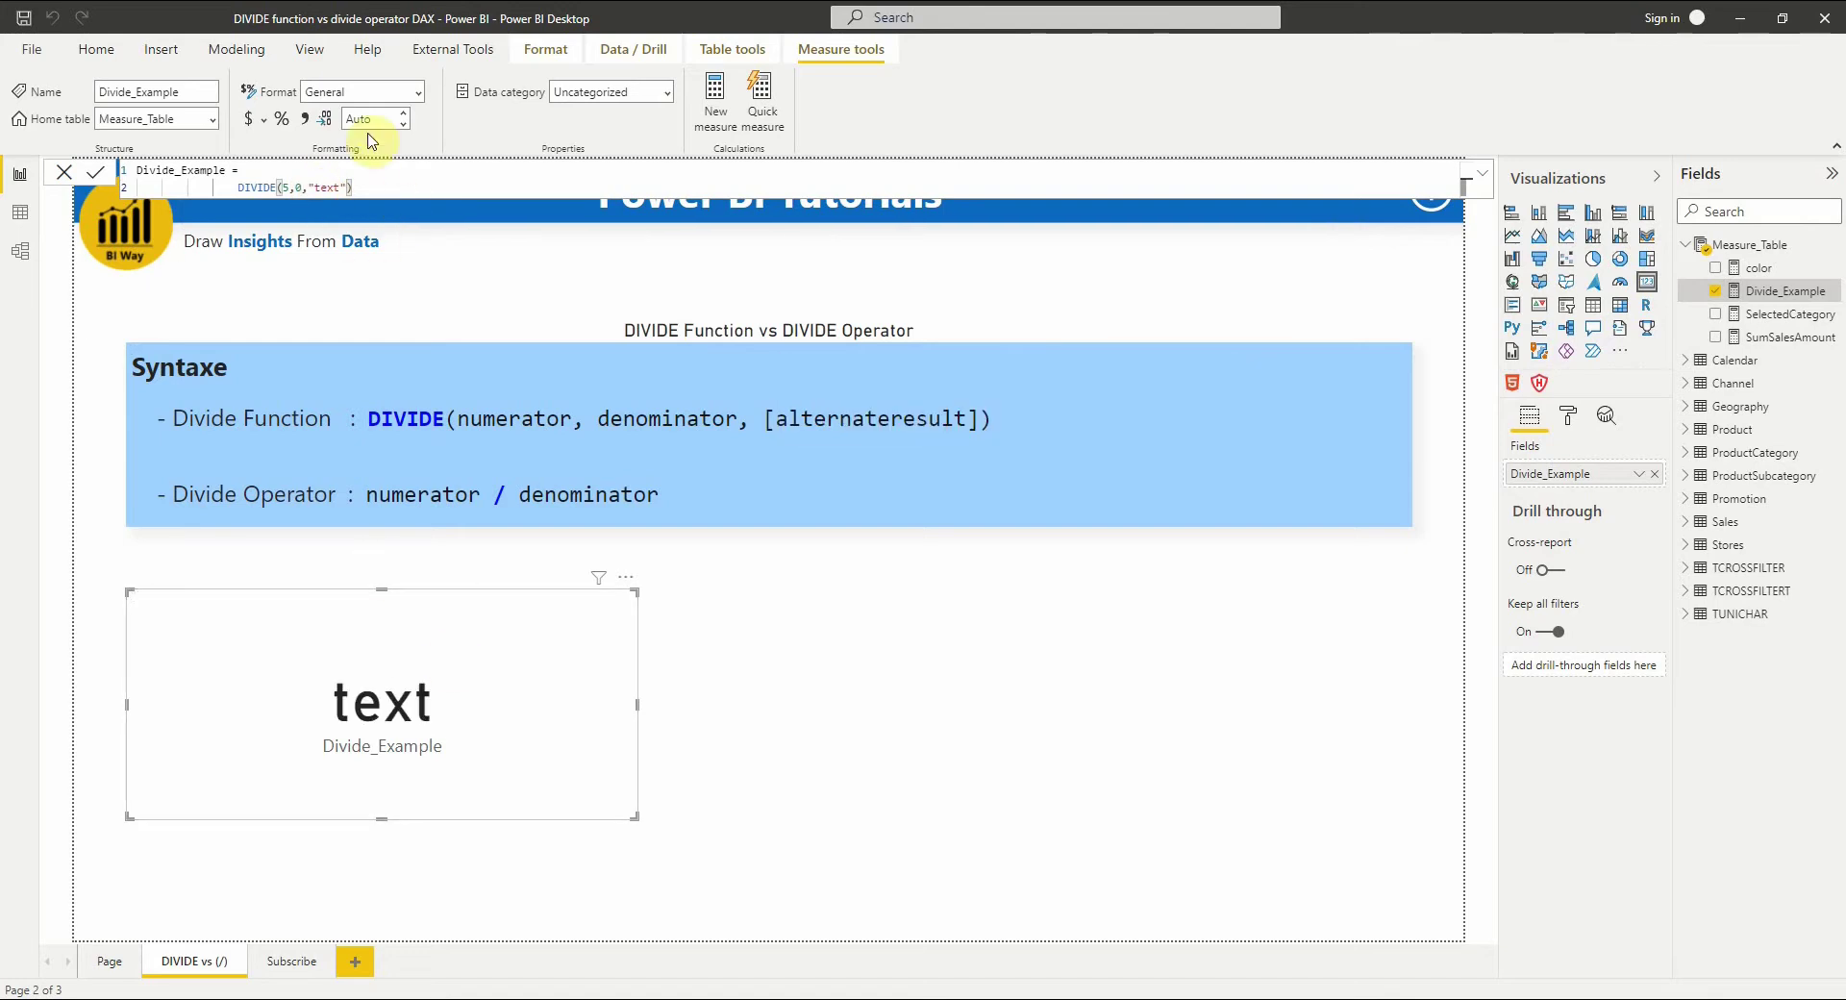
drag(346, 185, 313, 182)
key(BackSpace)
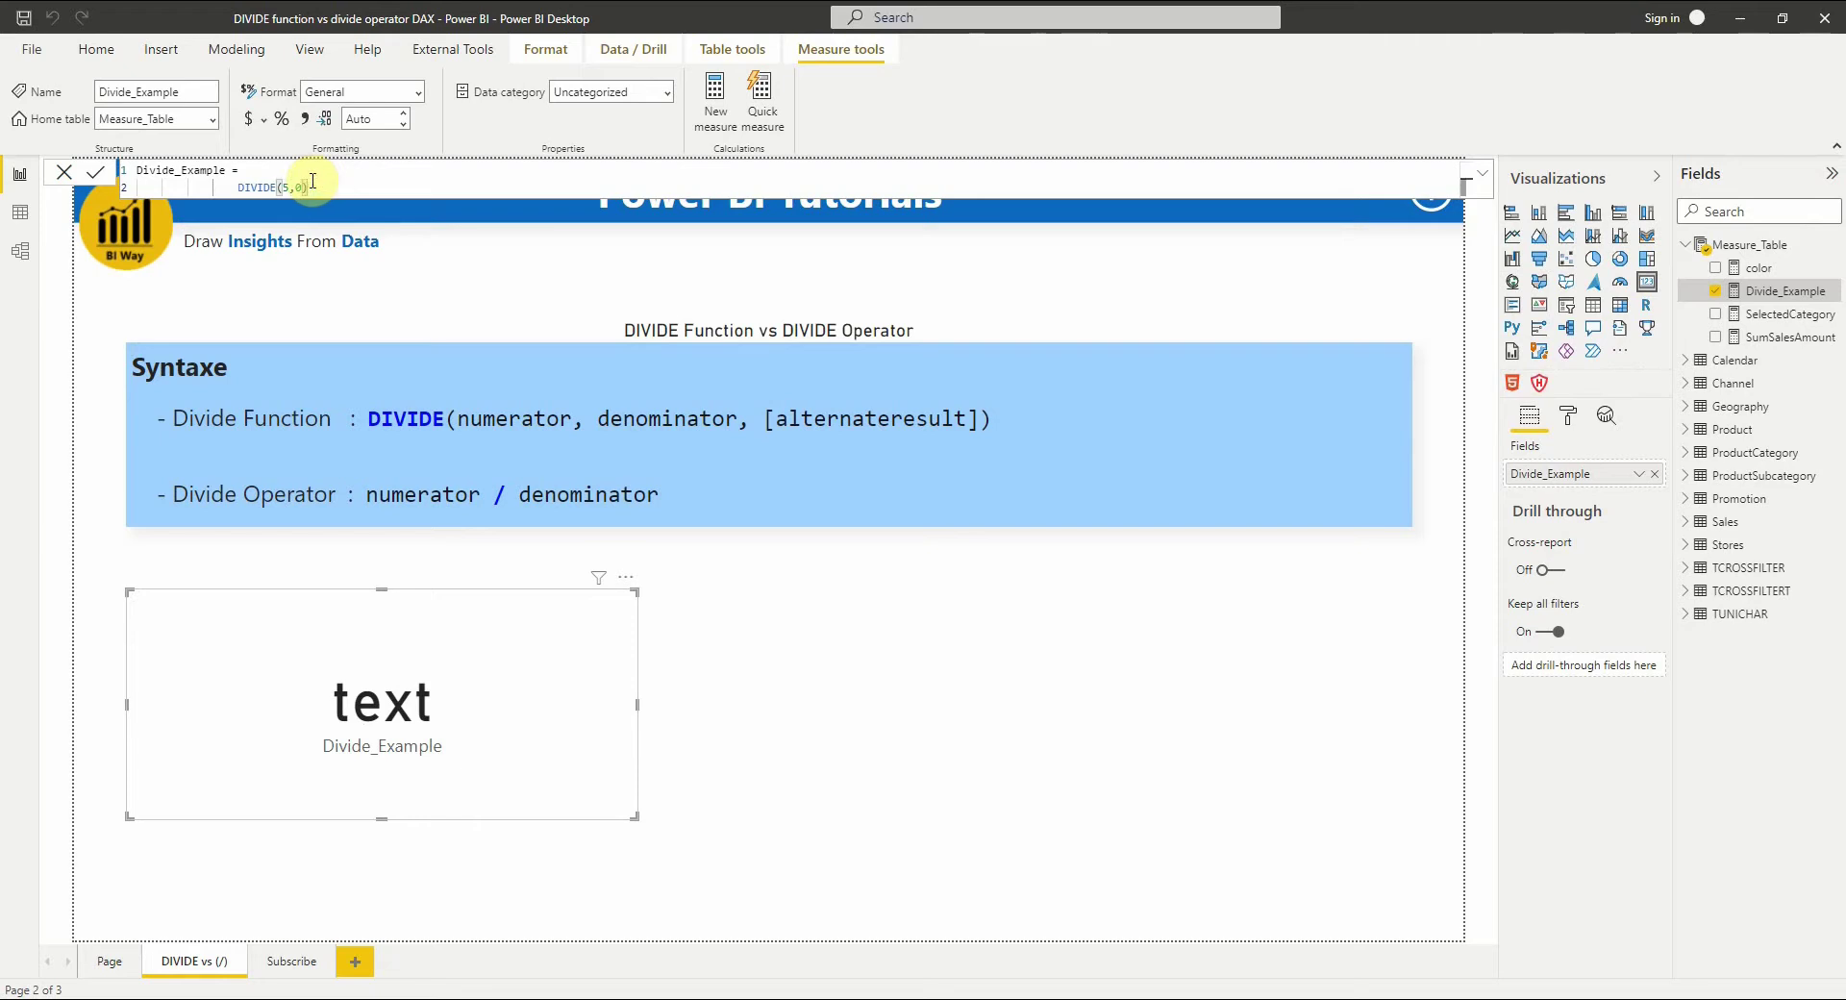
key(Return)
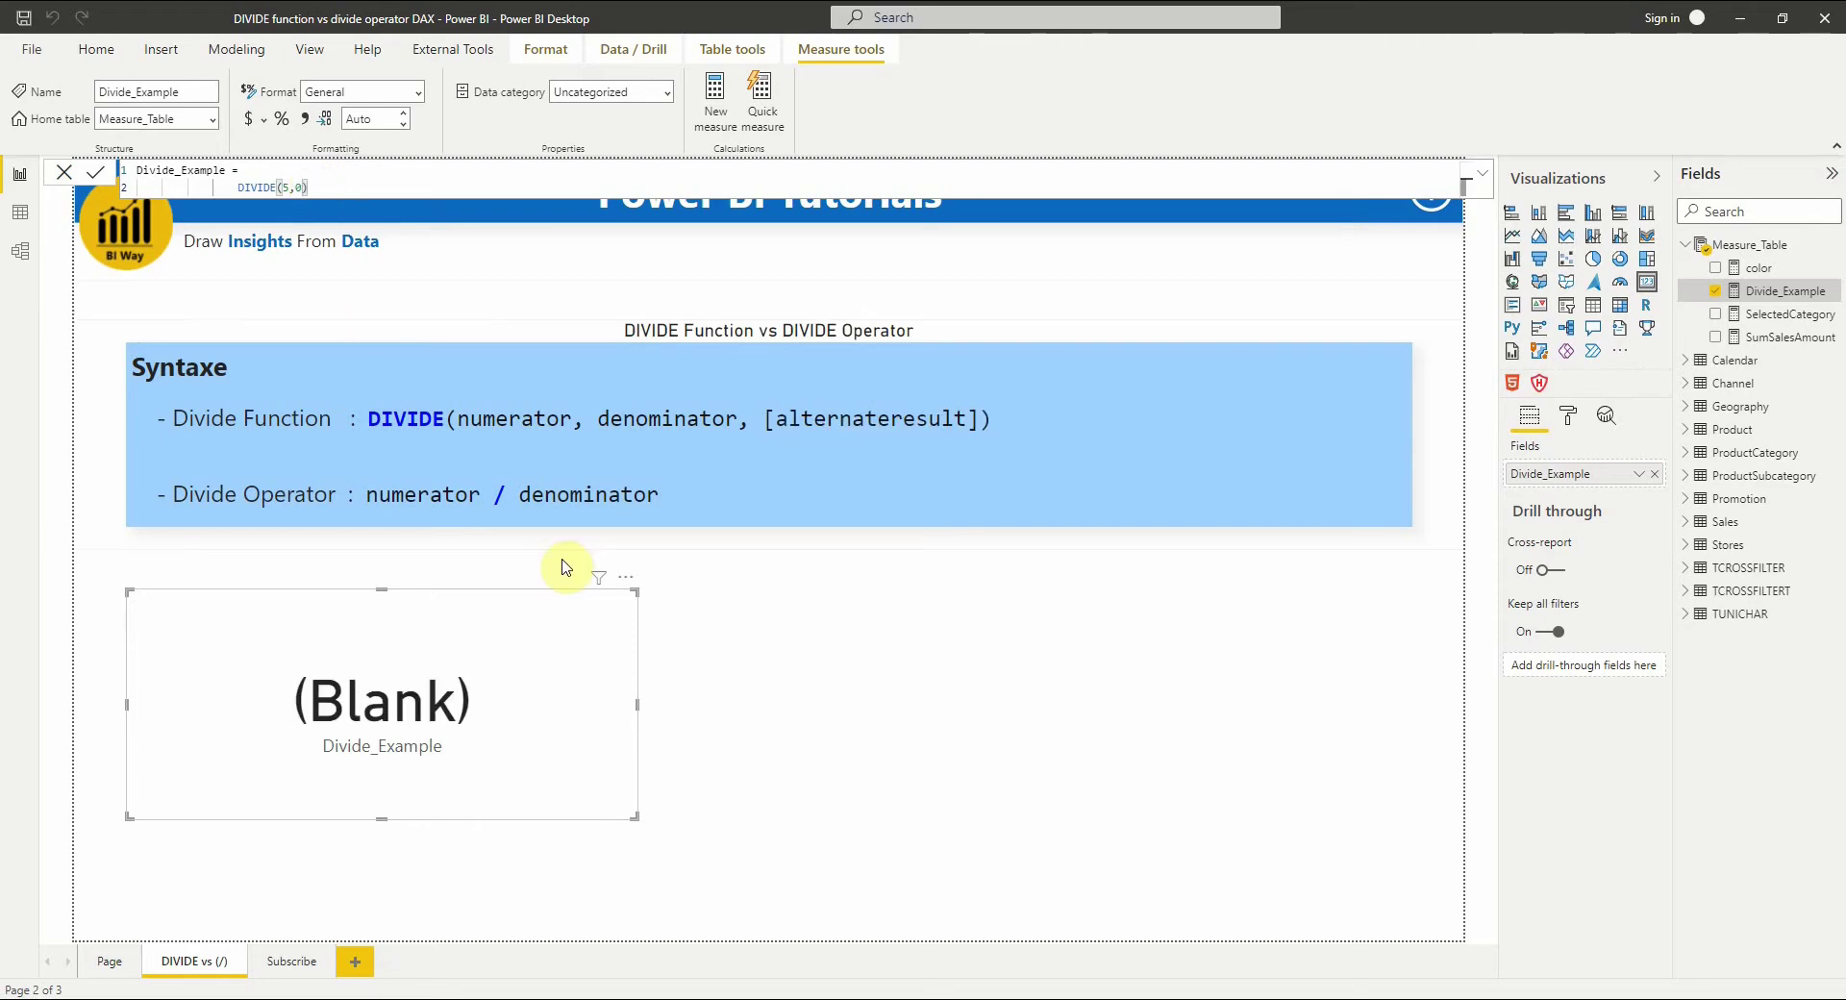
Create a new Measure_Table measure named Divide_Operator with the formula 5/0.
click(808, 675)
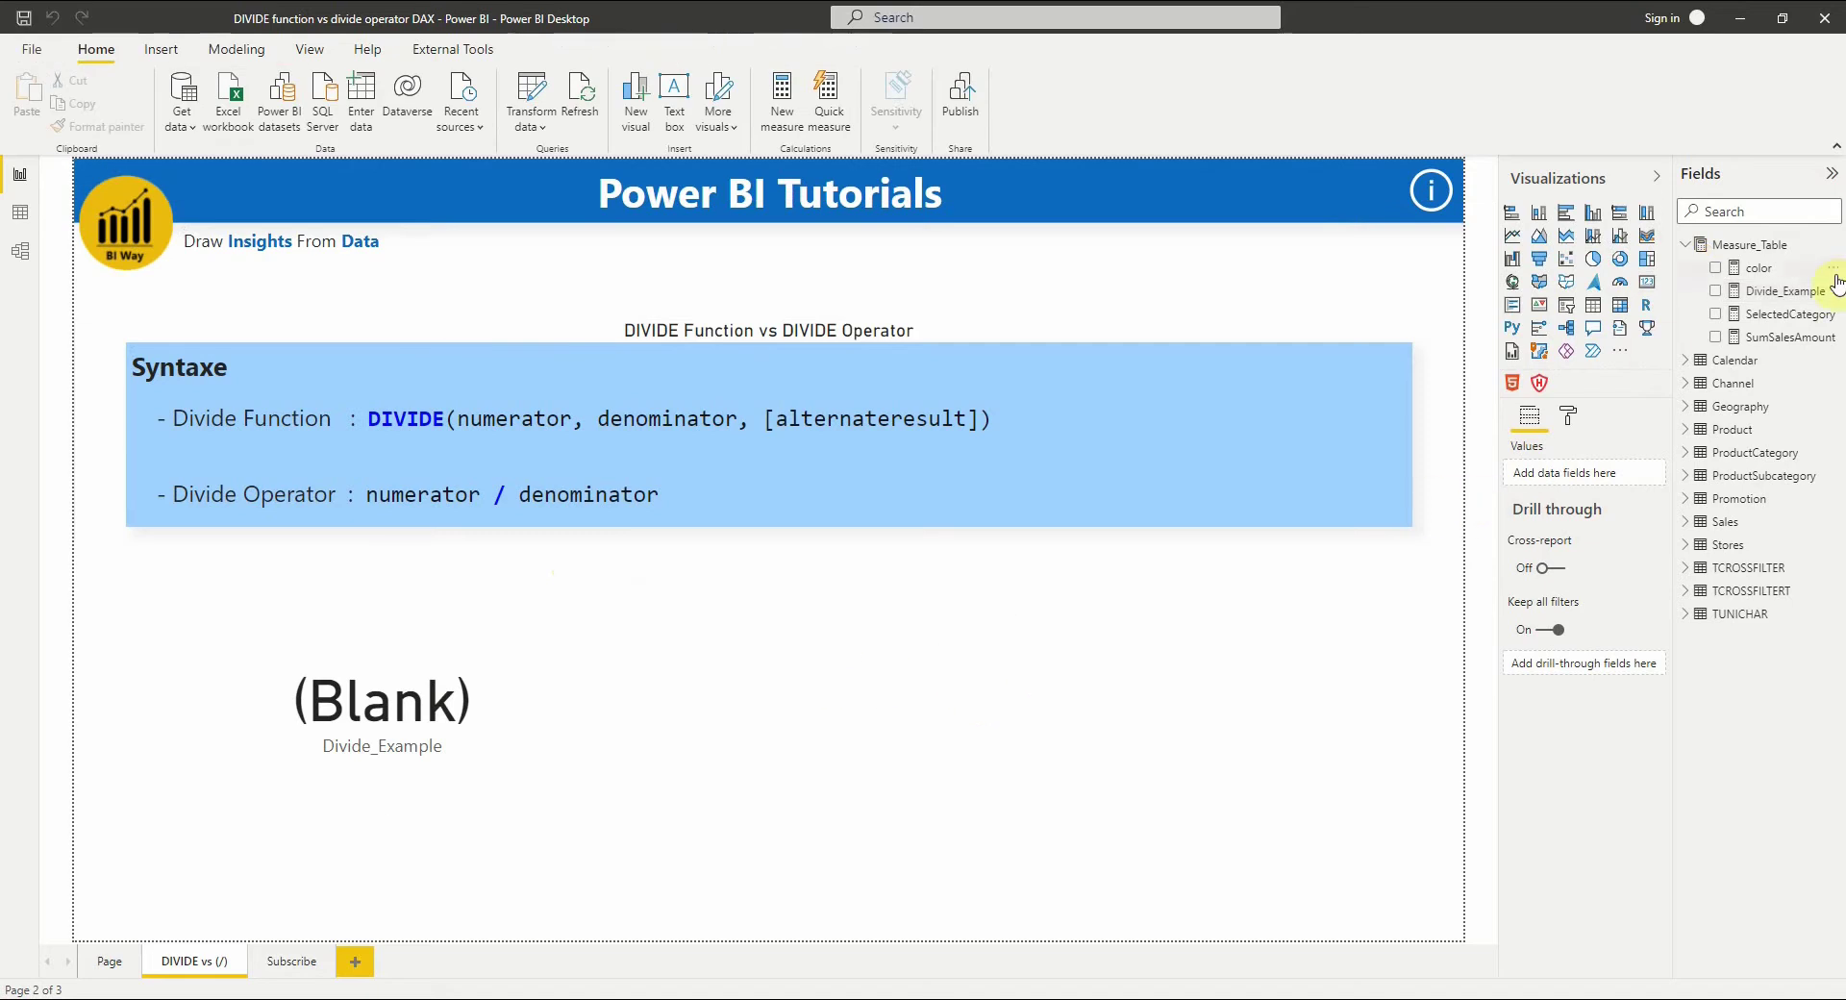
click(1830, 246)
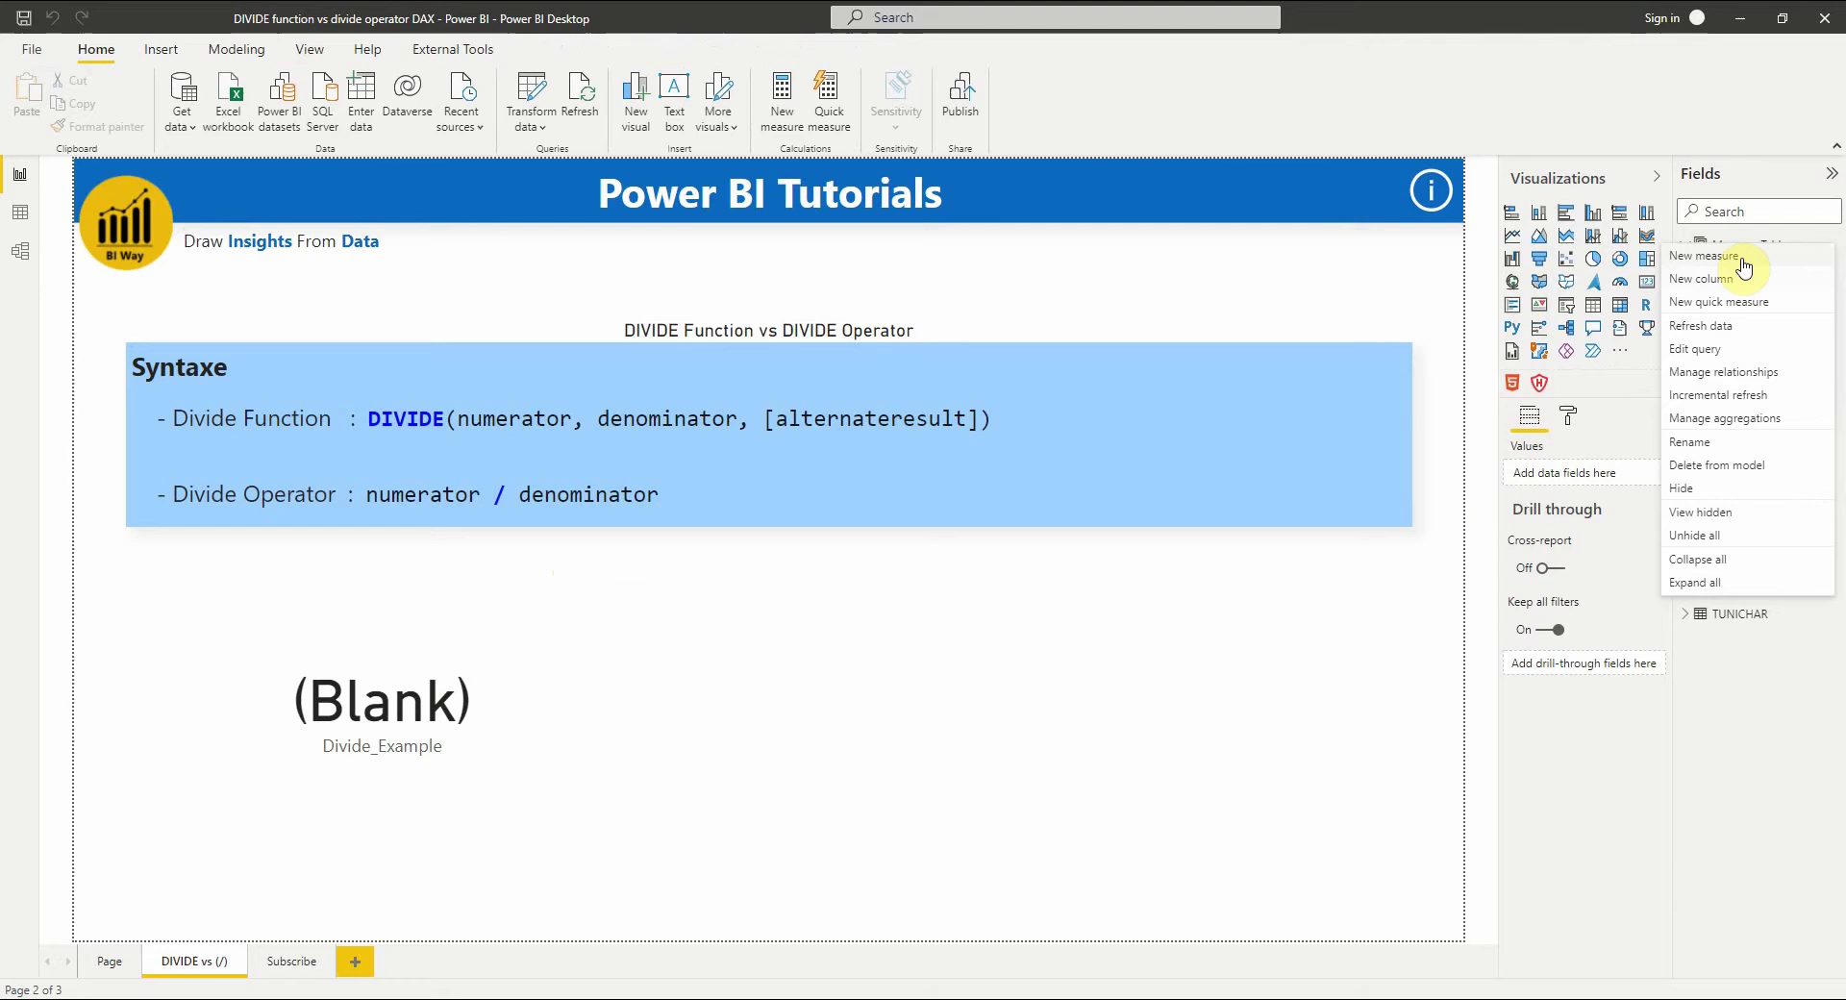
click(1740, 256)
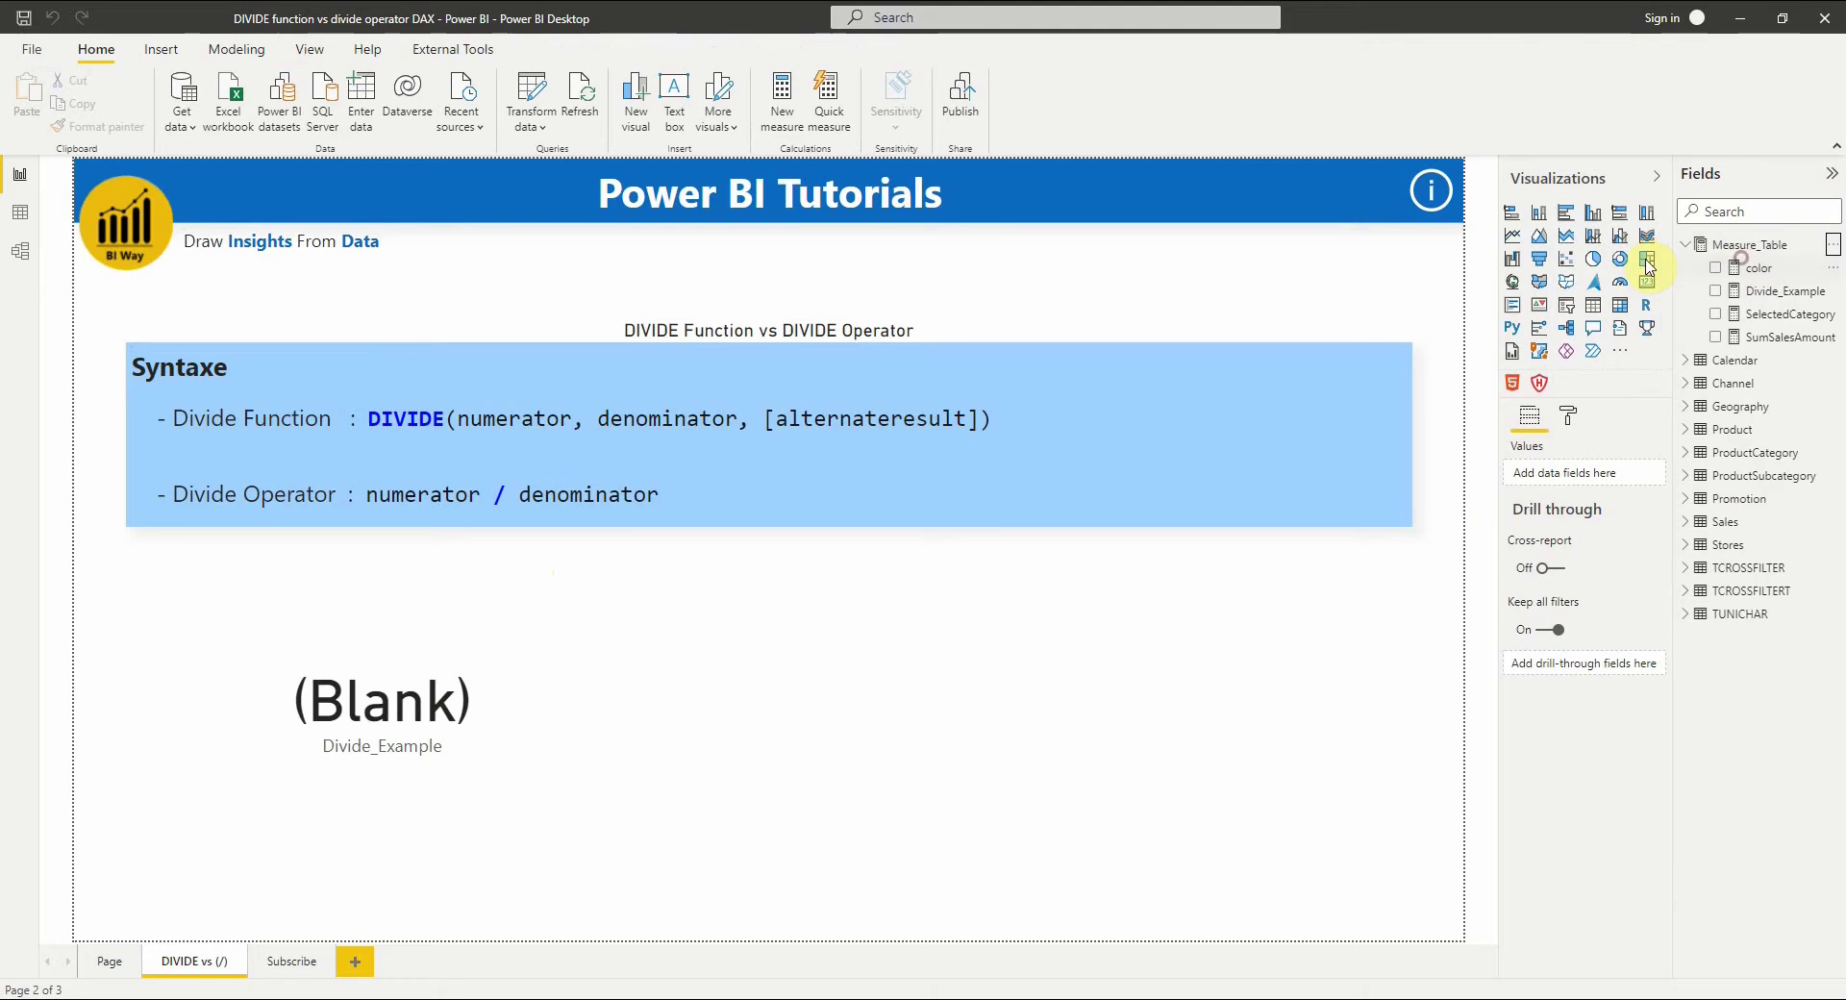
click(1482, 173)
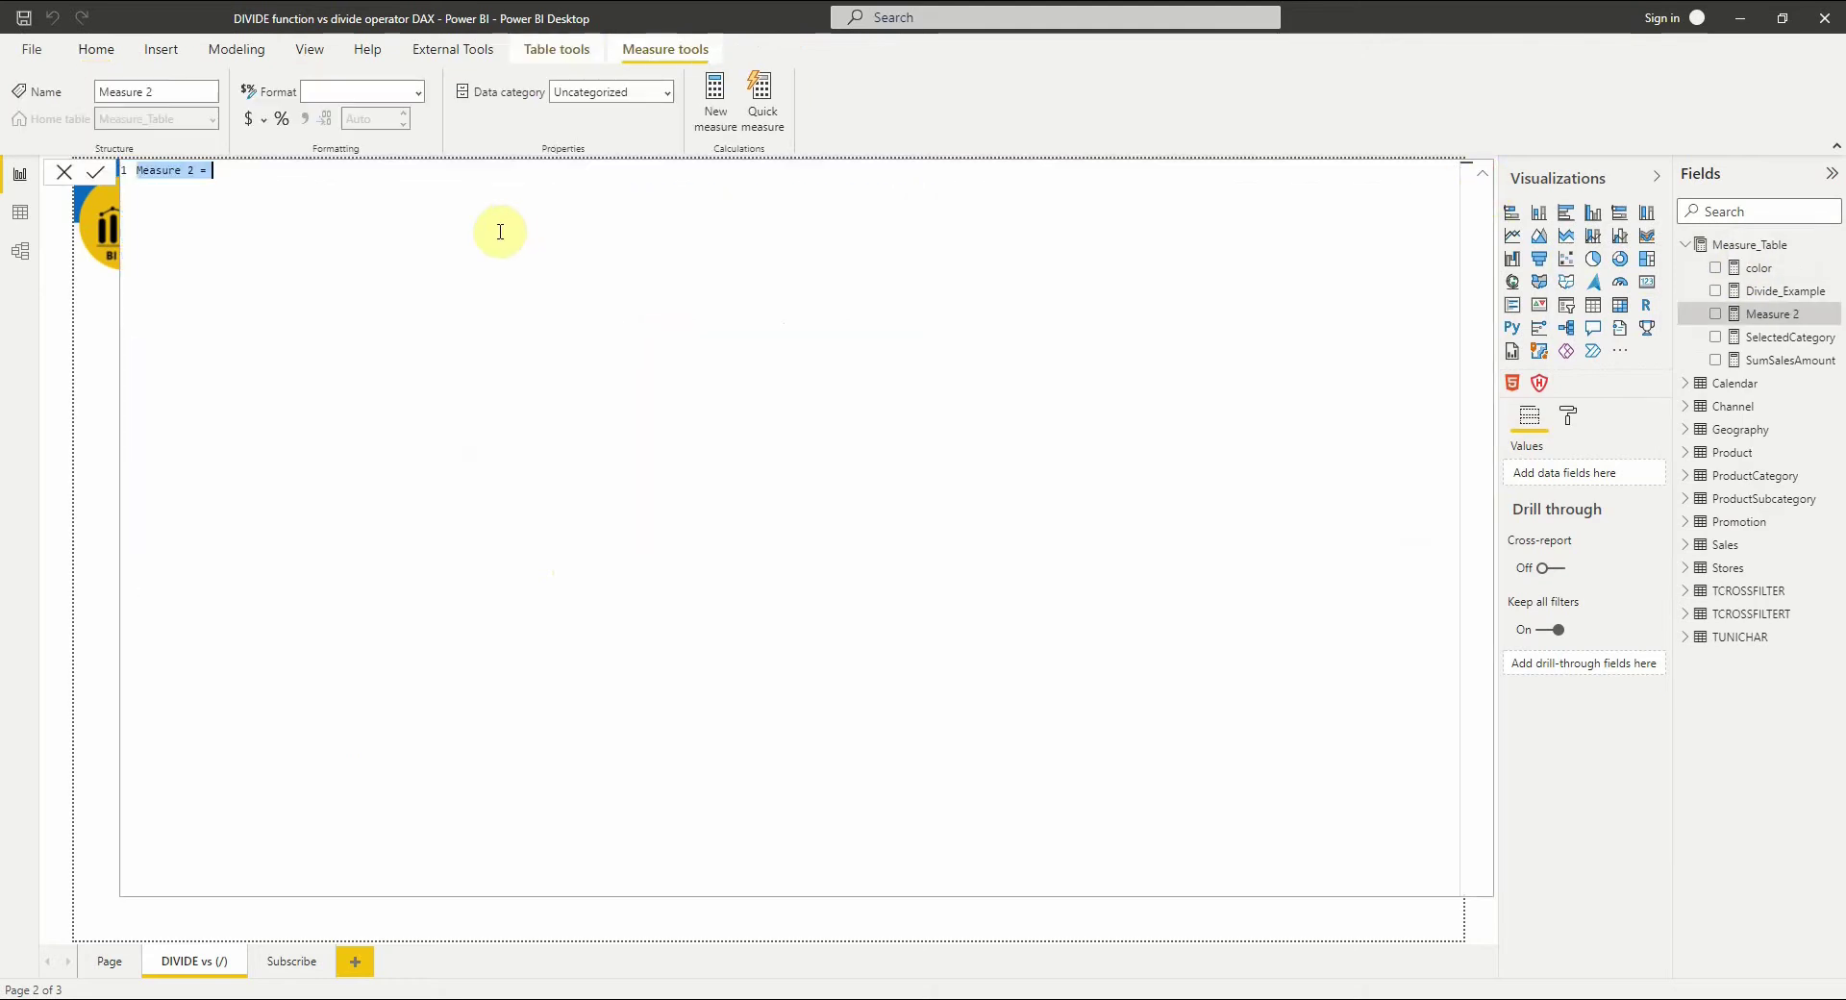
text(Divide_Operator)
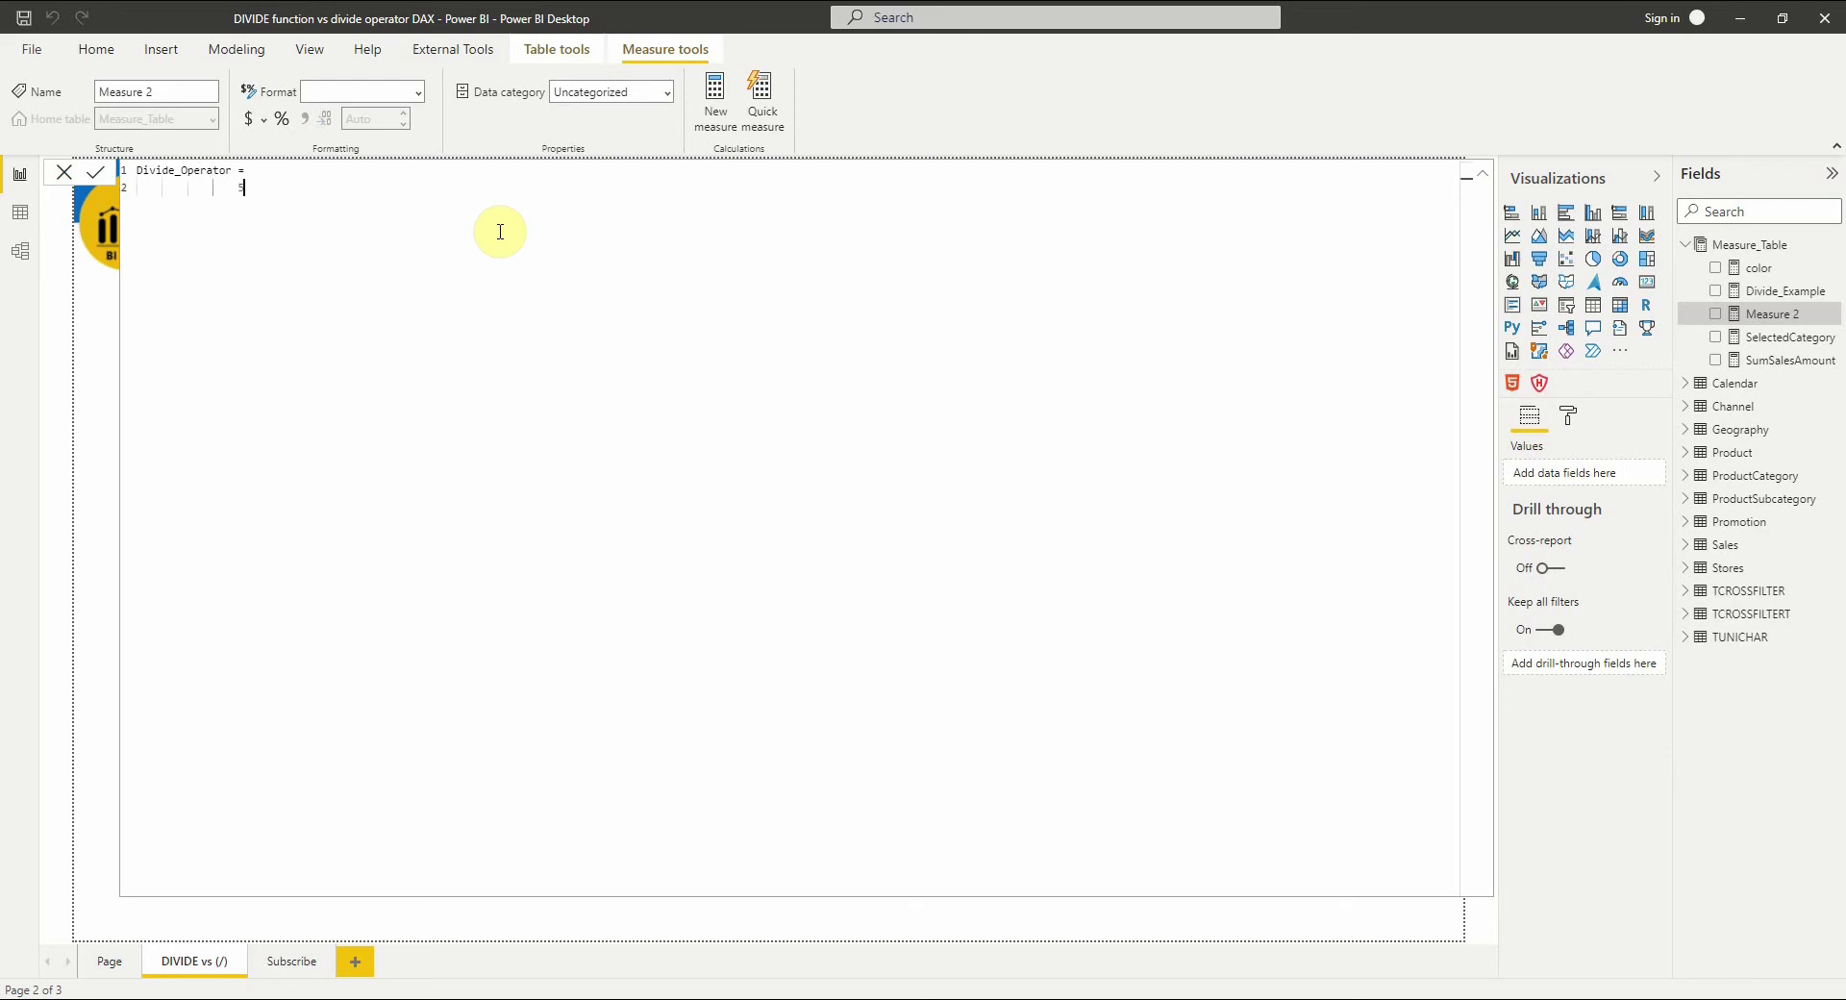
text(0)
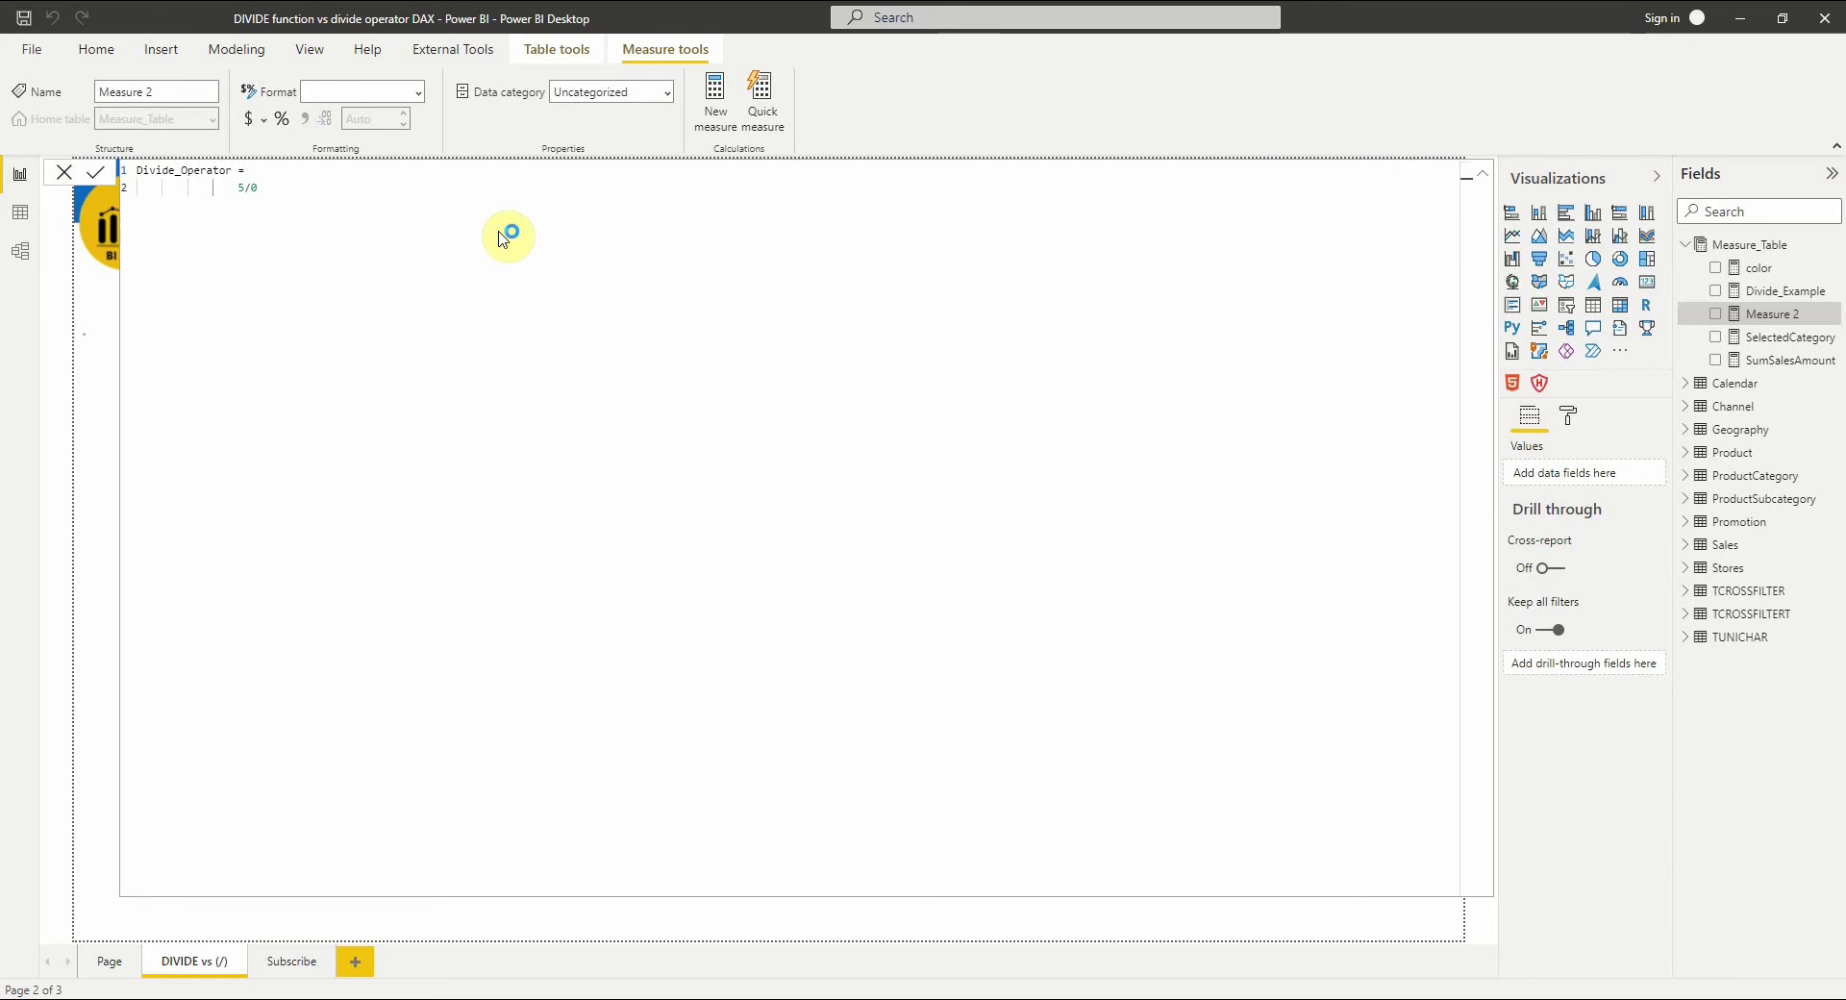
key(Return)
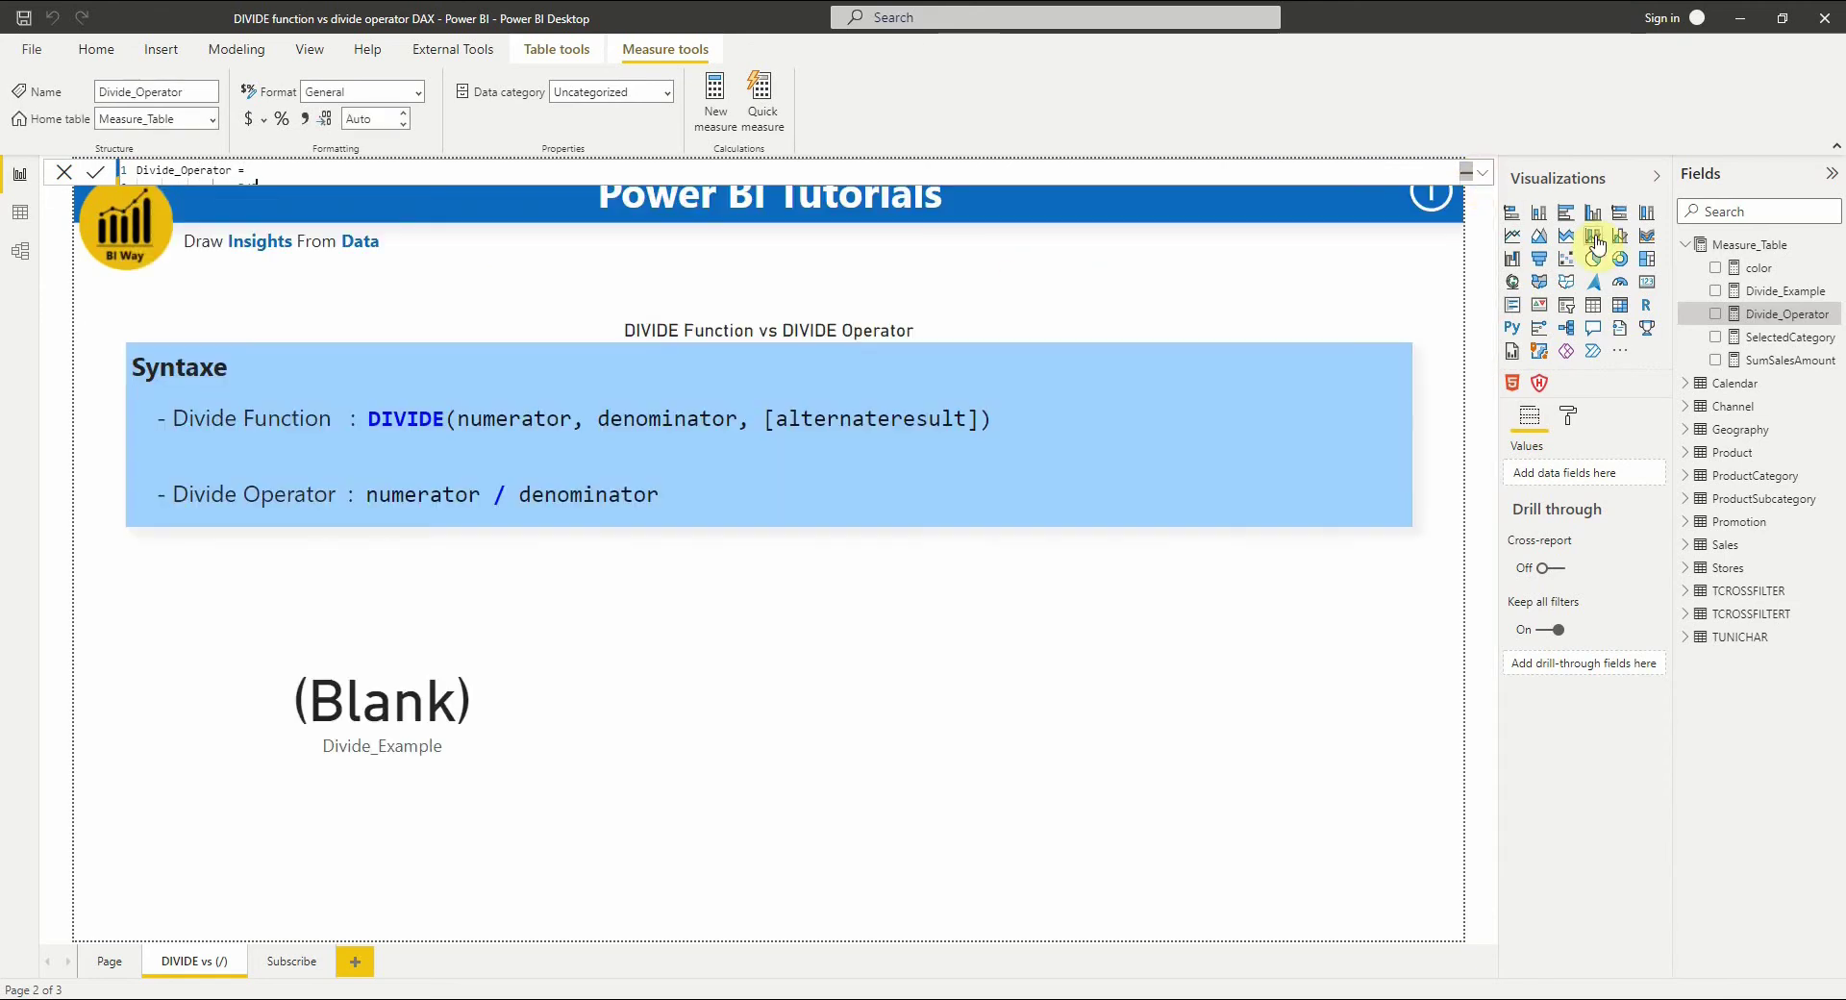
Add a narrow Divide_Operator card showing Infinity beside the (Blank) card, then collapse Measure_Table.
click(1647, 282)
click(1716, 314)
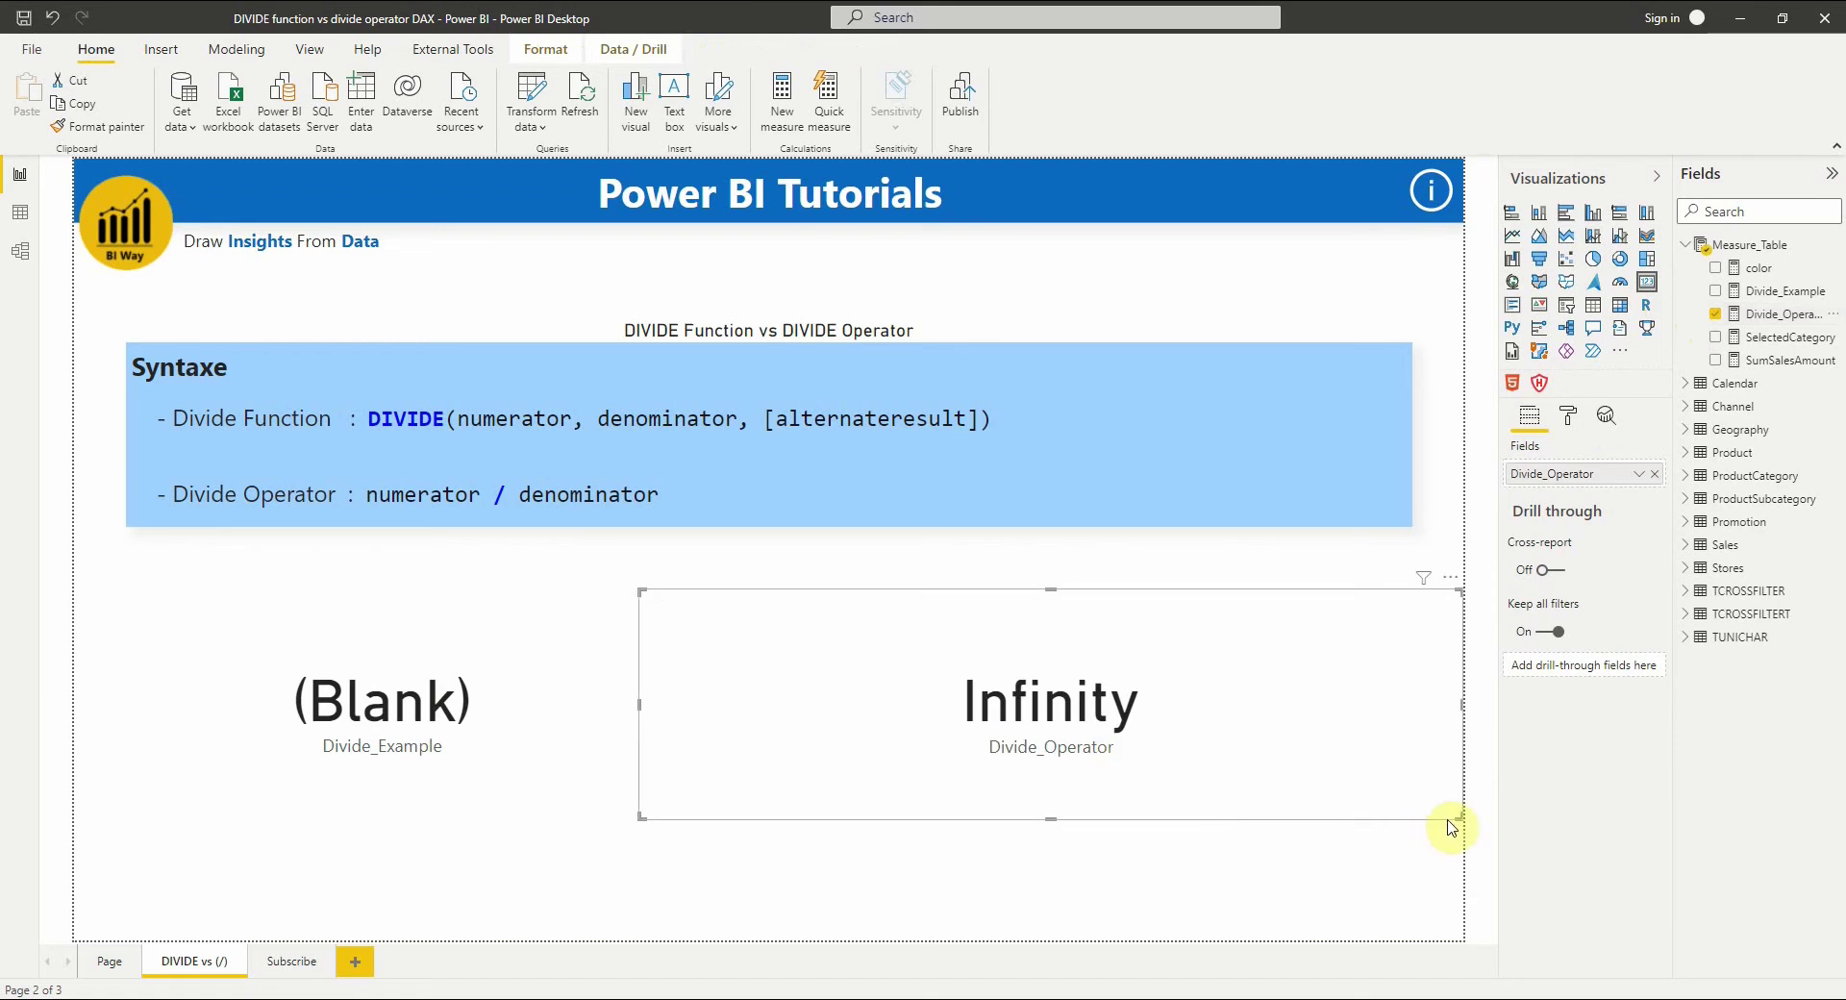
drag(1468, 824, 1402, 818)
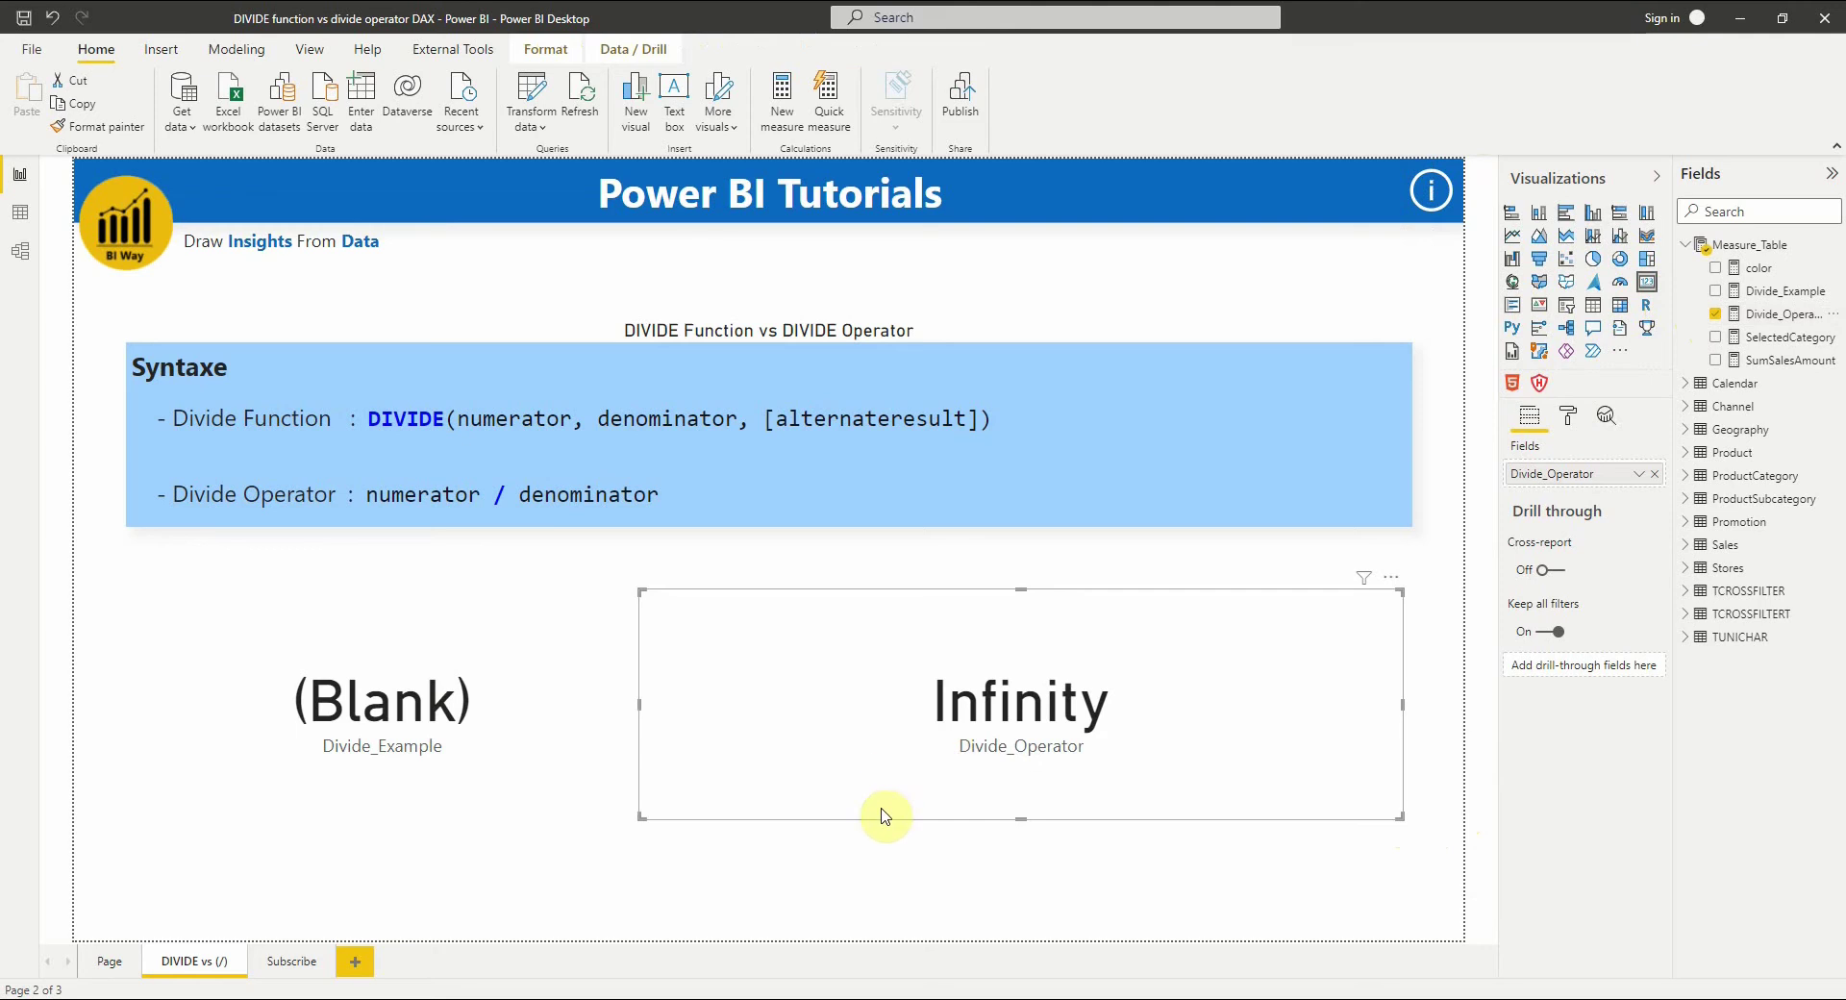
drag(639, 704, 841, 704)
click(783, 857)
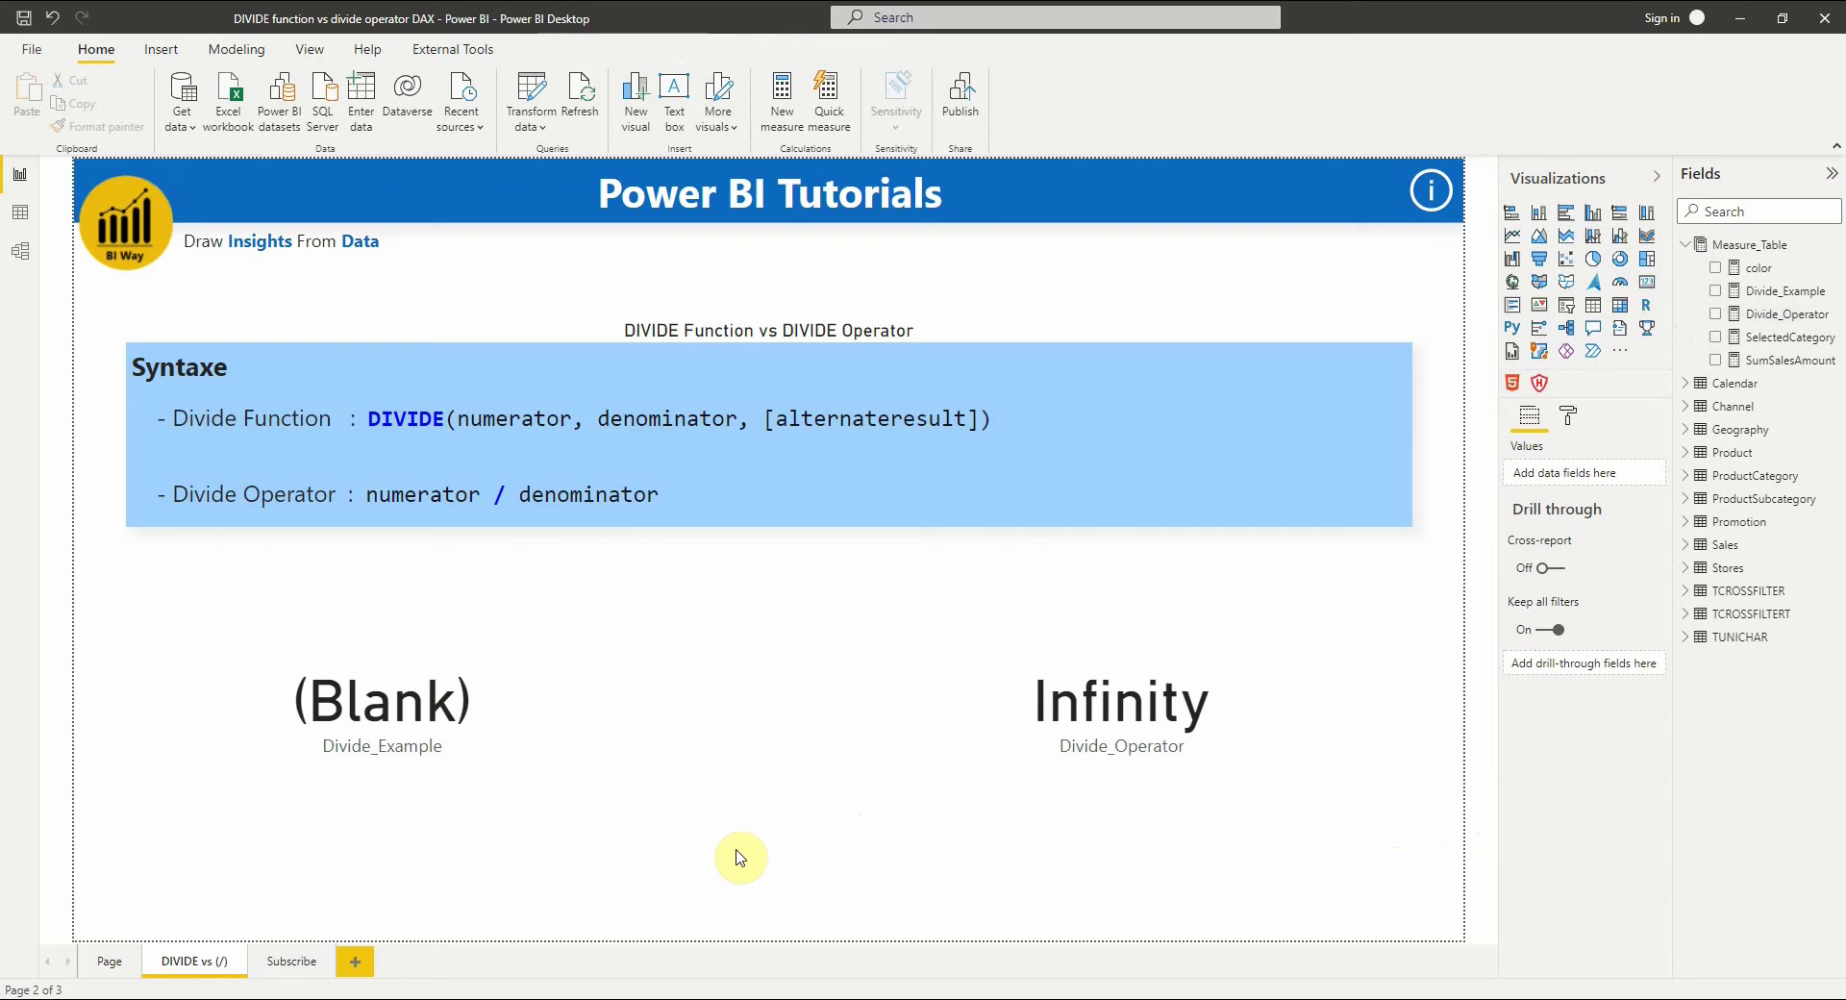
click(1686, 244)
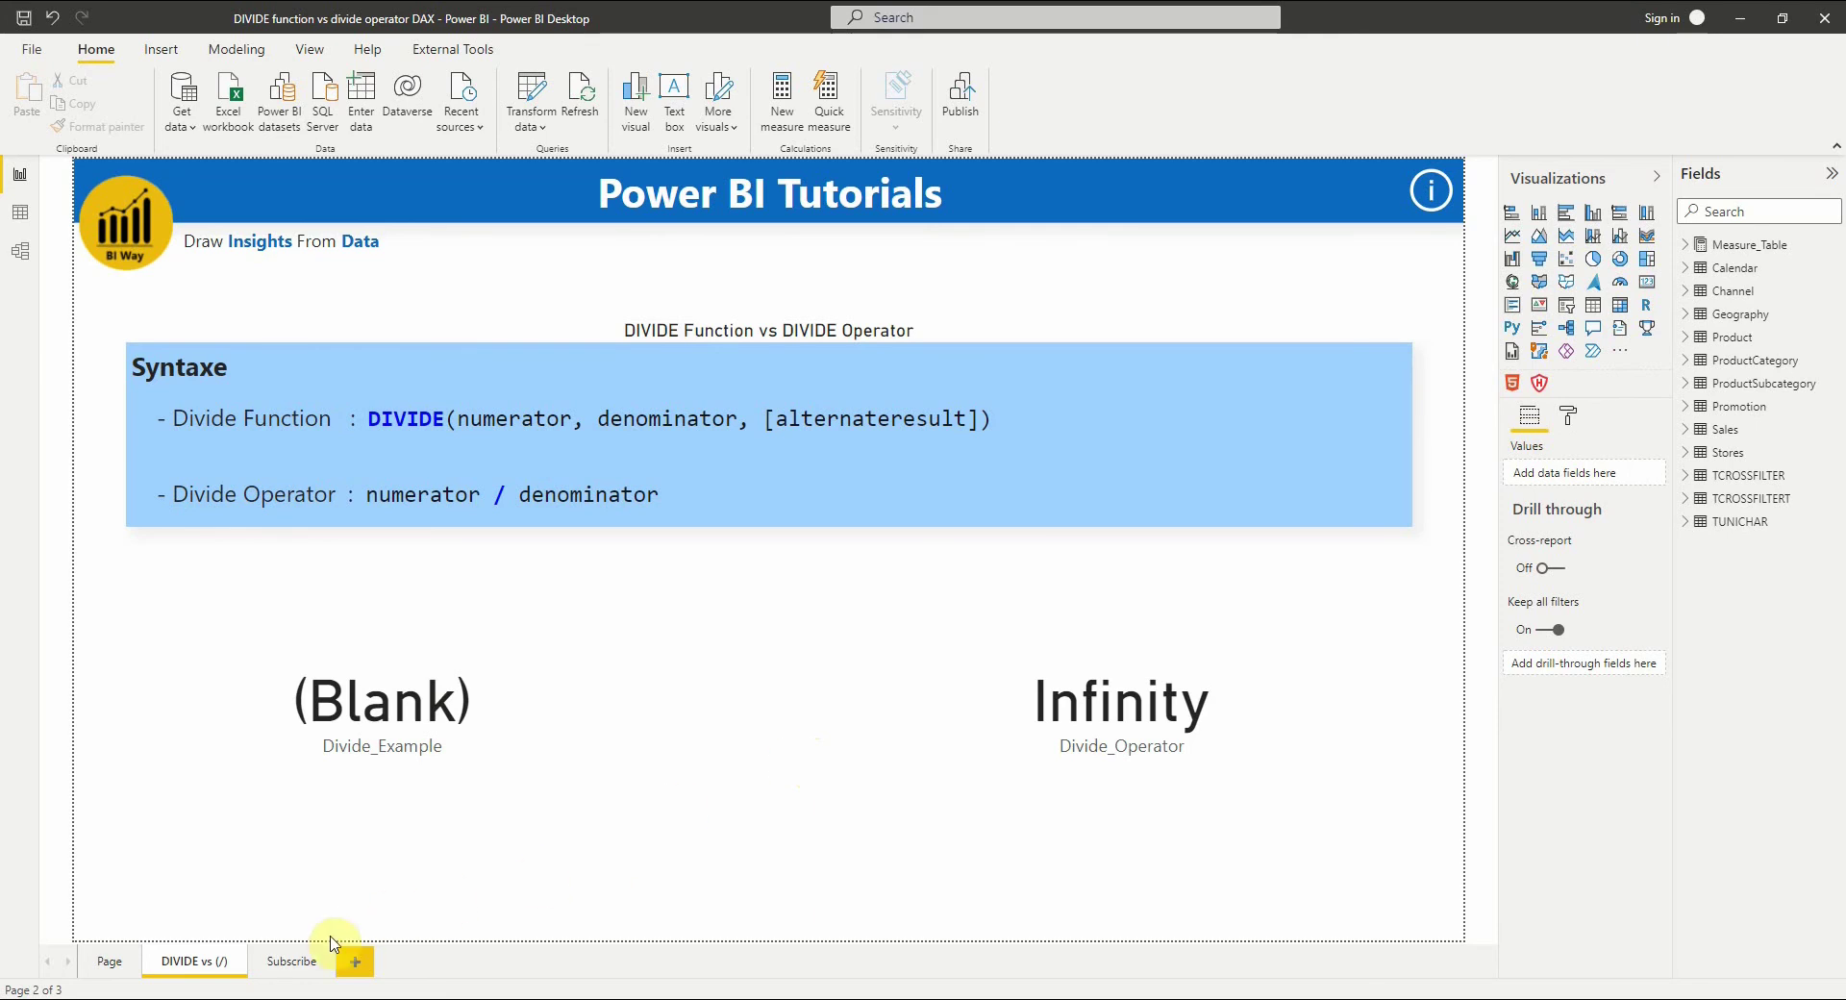
Go to the Subscribe page with the thank-you message.
click(293, 959)
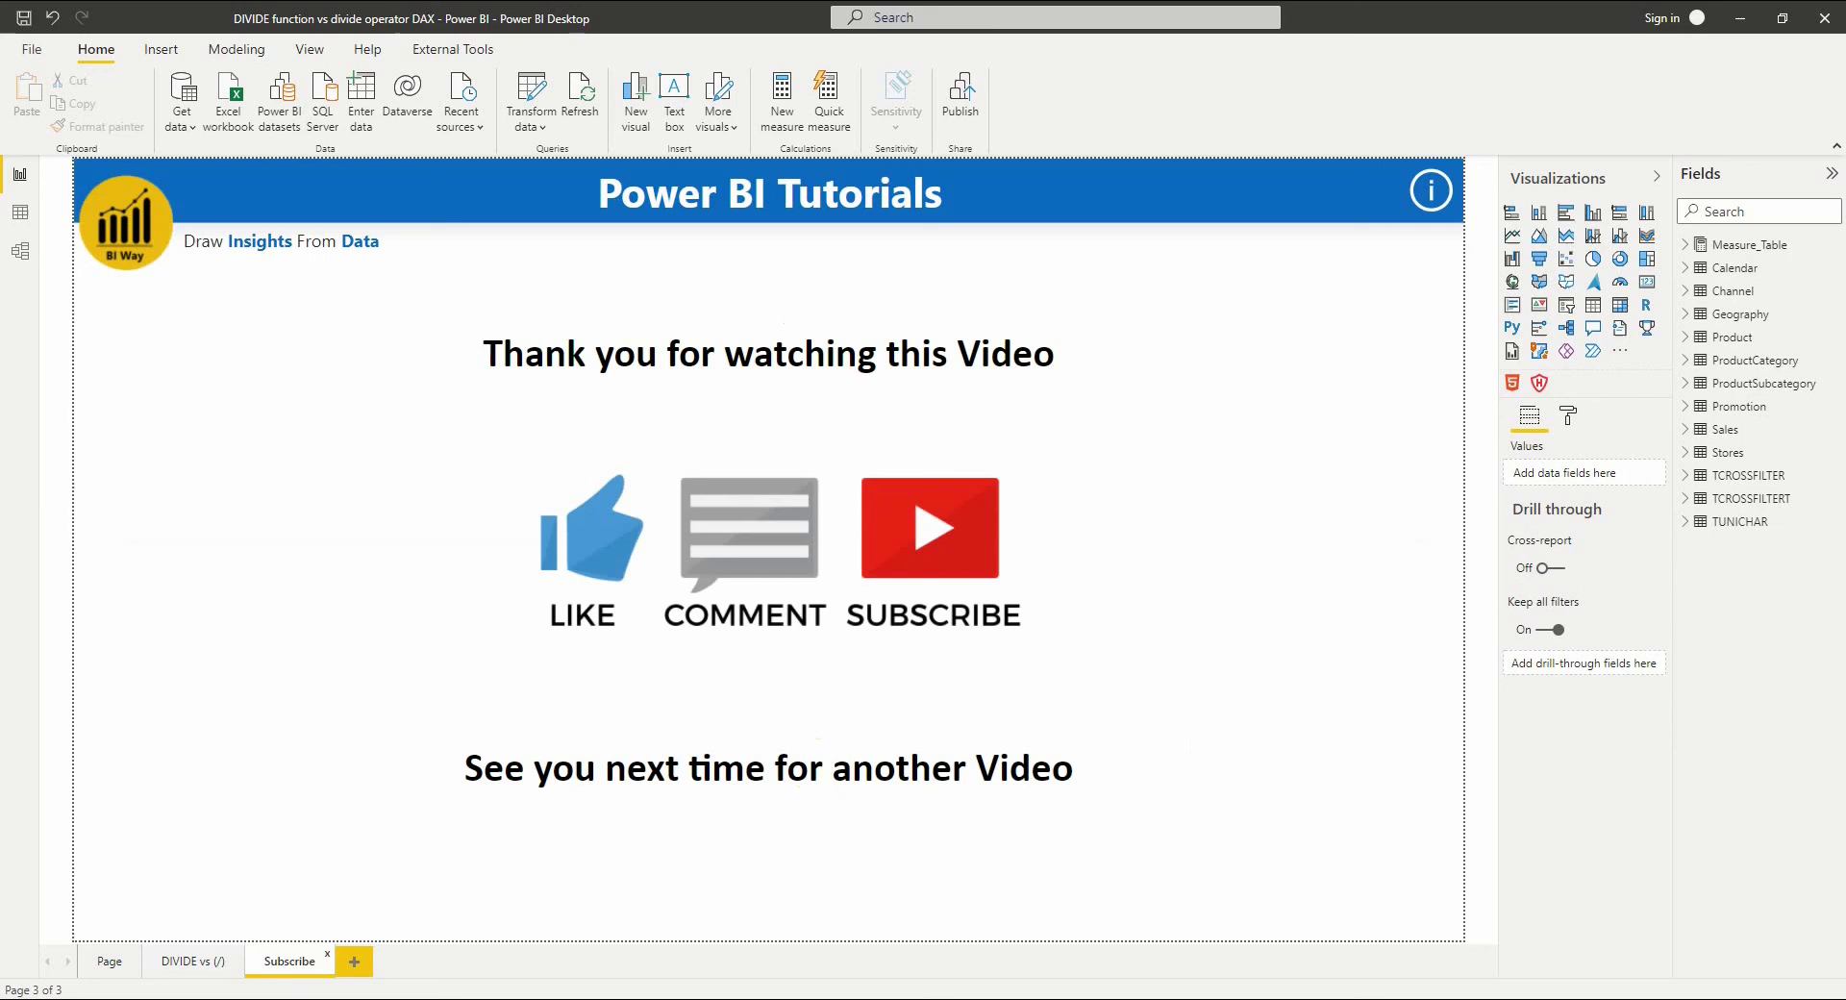